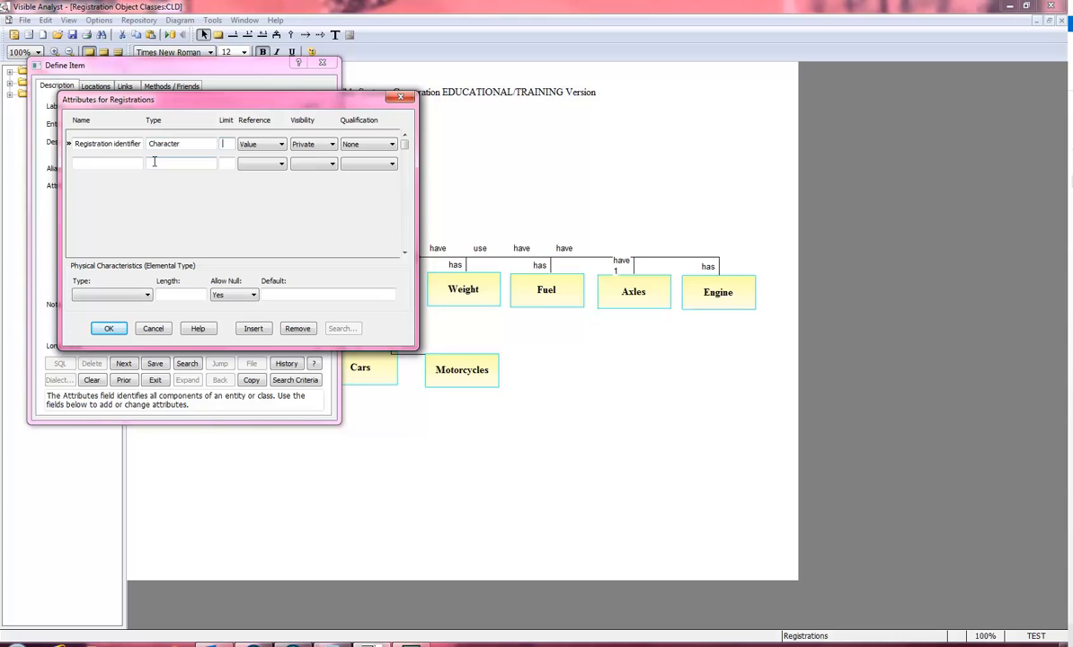
Set the Registration identifier attribute to limit 6, Public visibility and Static Constant qualification.
{"action": "key", "text": "Tab"}
{"action": "key", "text": "Tab"}
{"action": "left_click", "coordinate": [333, 144]}
{"action": "left_click", "coordinate": [305, 179]}
{"action": "left_click", "coordinate": [392, 144]}
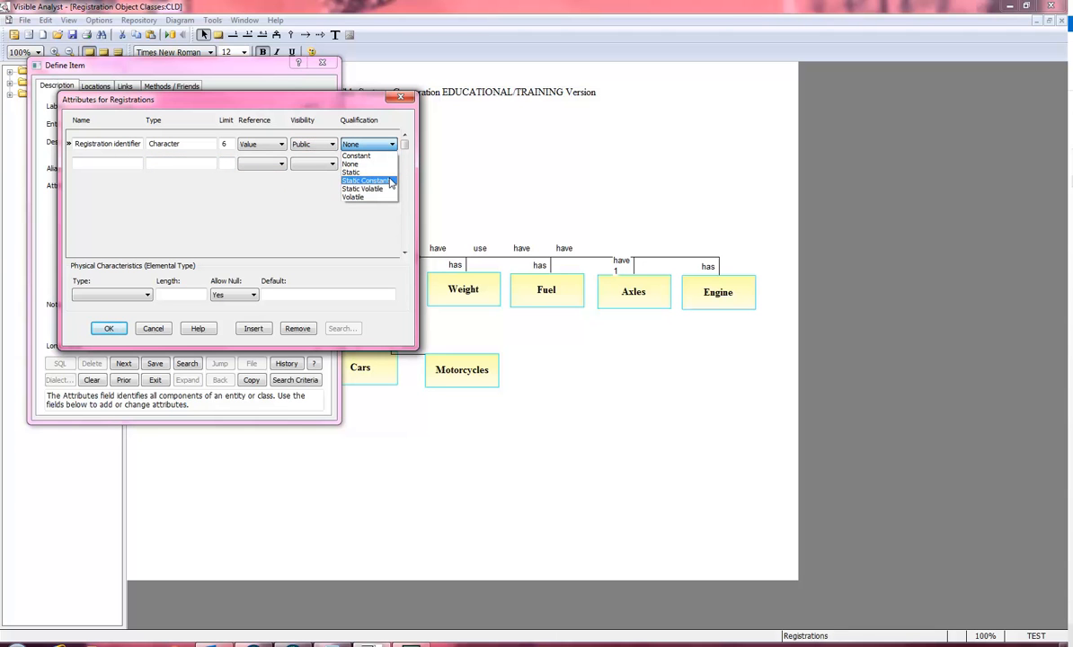
{"action": "left_click", "coordinate": [366, 180]}
Add a second attribute named Registration date with type Date to the Registrations class.
{"action": "left_click", "coordinate": [130, 165]}
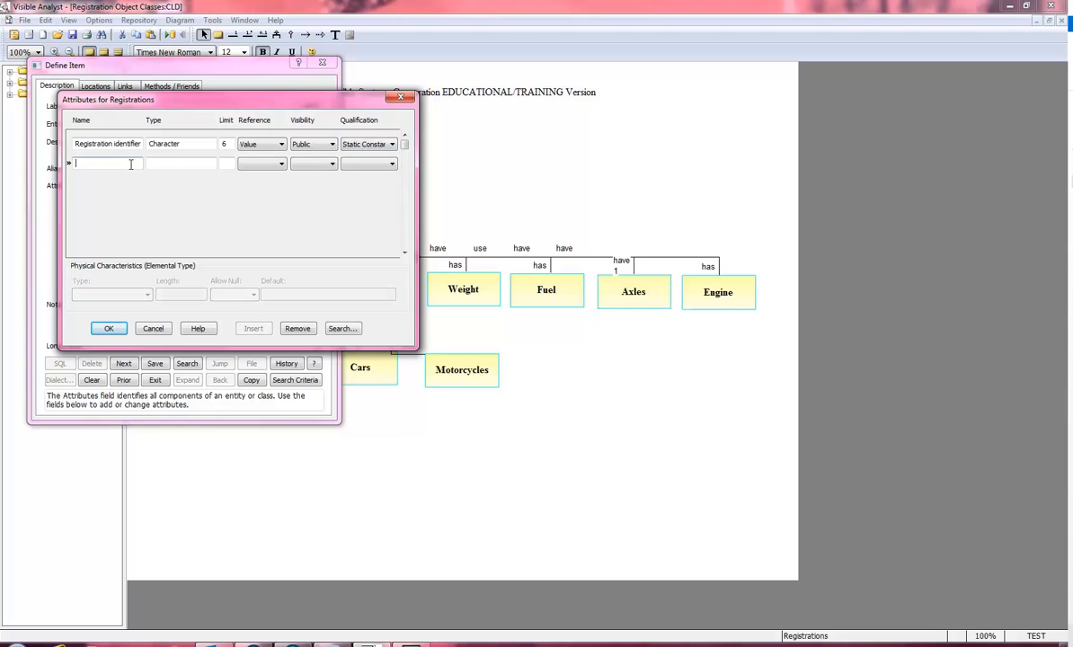
{"action": "type", "text": "Registration date"}
{"action": "key", "text": "Tab"}
{"action": "type", "text": "Date"}
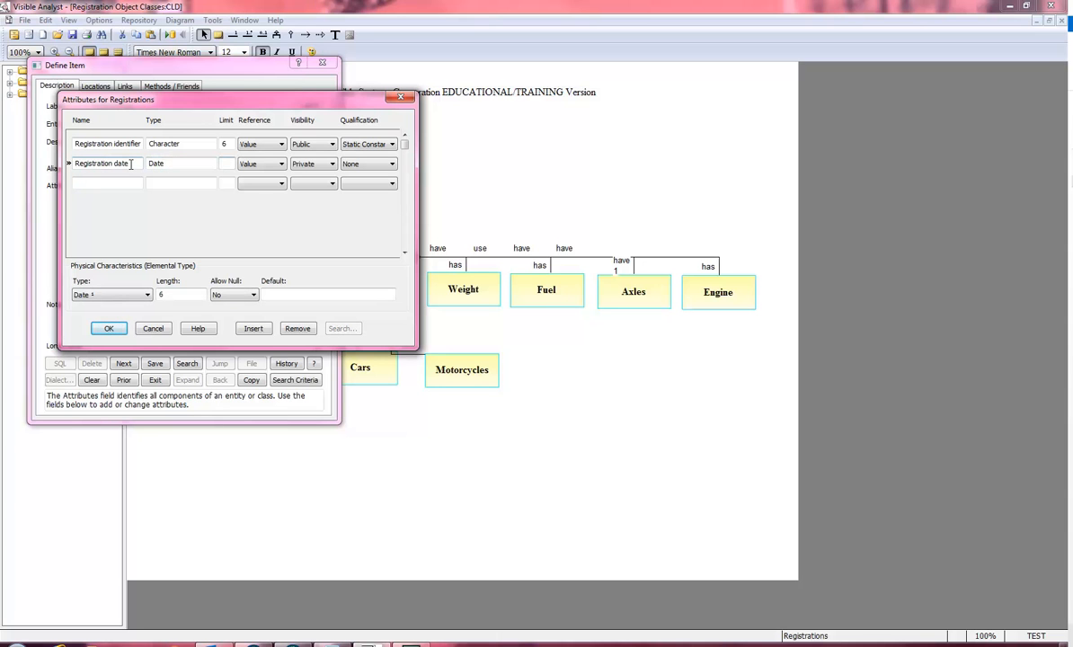
{"action": "key", "text": "Tab"}
{"action": "key", "text": "Tab"}
{"action": "key", "text": "Tab"}
{"action": "key", "text": "Tab"}
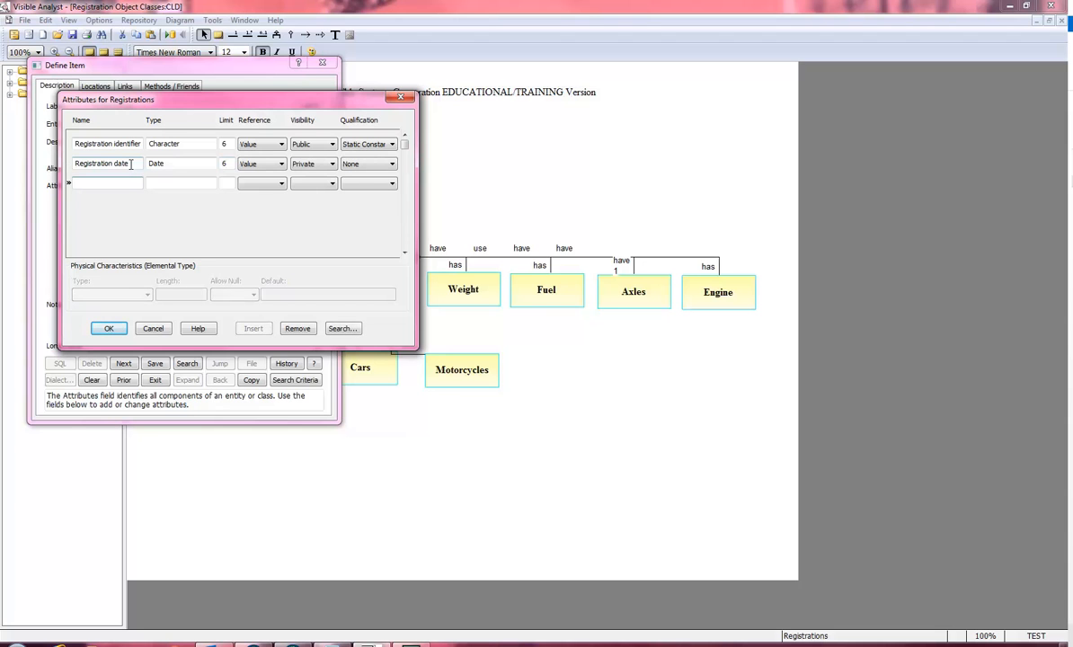
Add a third attribute named Registration type with type Character and limit 8.
{"action": "type", "text": "Registration type"}
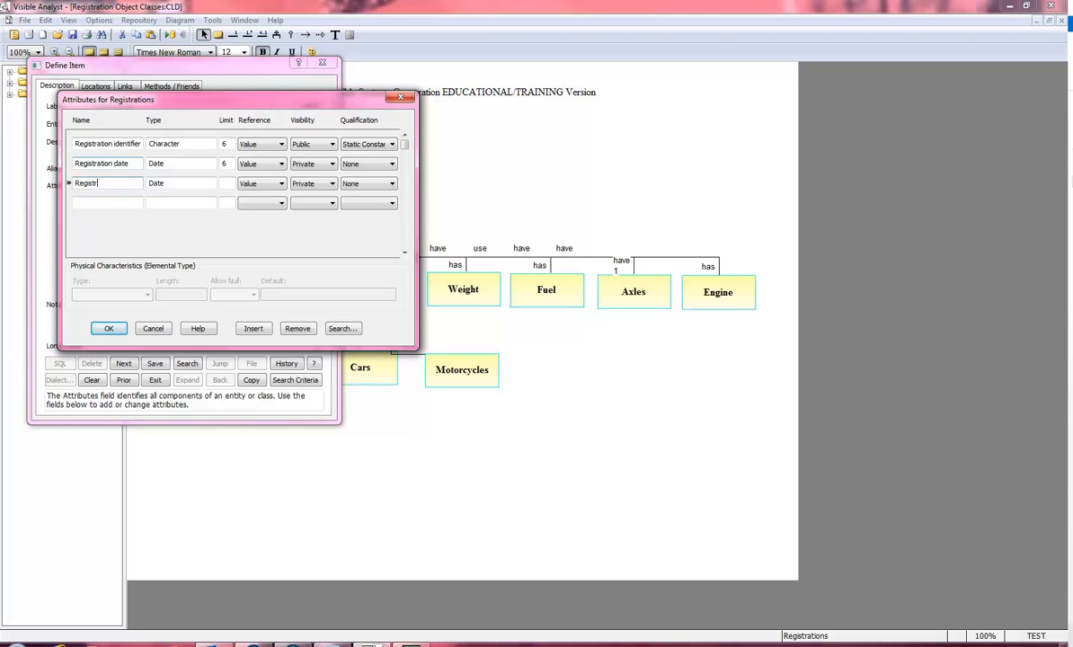
{"action": "key", "text": "Tab"}
{"action": "type", "text": "chara"}
{"action": "key", "text": "BackSpace"}
{"action": "key", "text": "BackSpace"}
{"action": "key", "text": "BackSpace"}
{"action": "key", "text": "BackSpace"}
{"action": "key", "text": "BackSpace"}
{"action": "type", "text": "Character"}
{"action": "key", "text": "Tab"}
{"action": "type", "text": "6"}
{"action": "key", "text": "BackSpace"}
{"action": "type", "text": "8"}
{"action": "key", "text": "Tab"}
{"action": "key", "text": "Tab"}
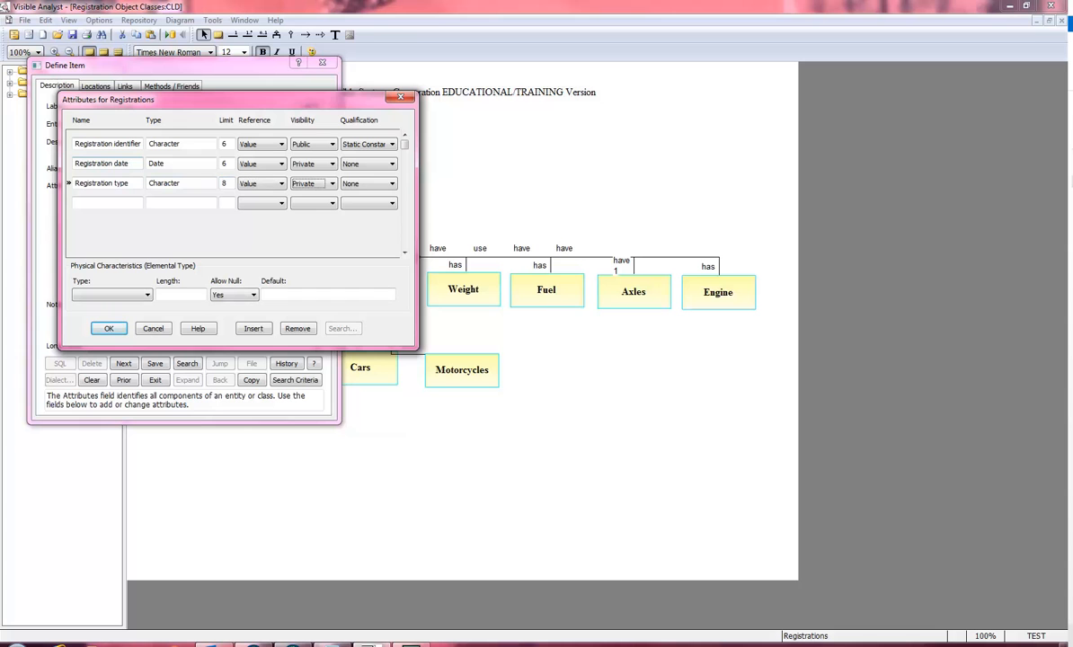
{"action": "key", "text": "Tab"}
{"action": "key", "text": "Tab"}
Add a fourth attribute named Registration period with type Date and accept the Registrations attribute list.
{"action": "type", "text": "R"}
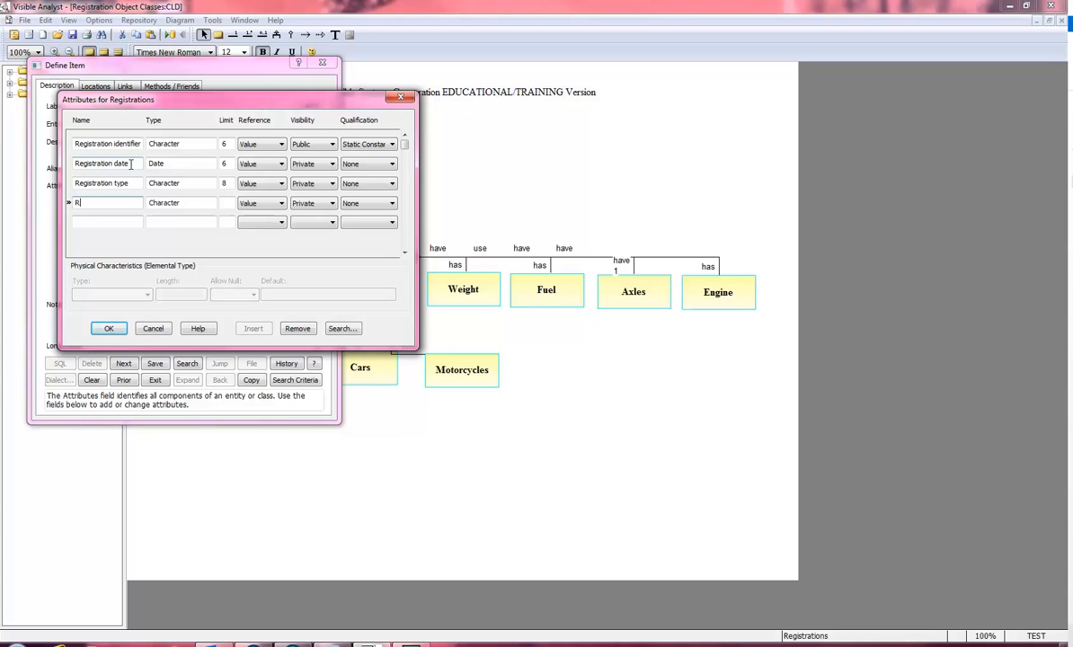
{"action": "type", "text": "egistration period"}
{"action": "key", "text": "Tab"}
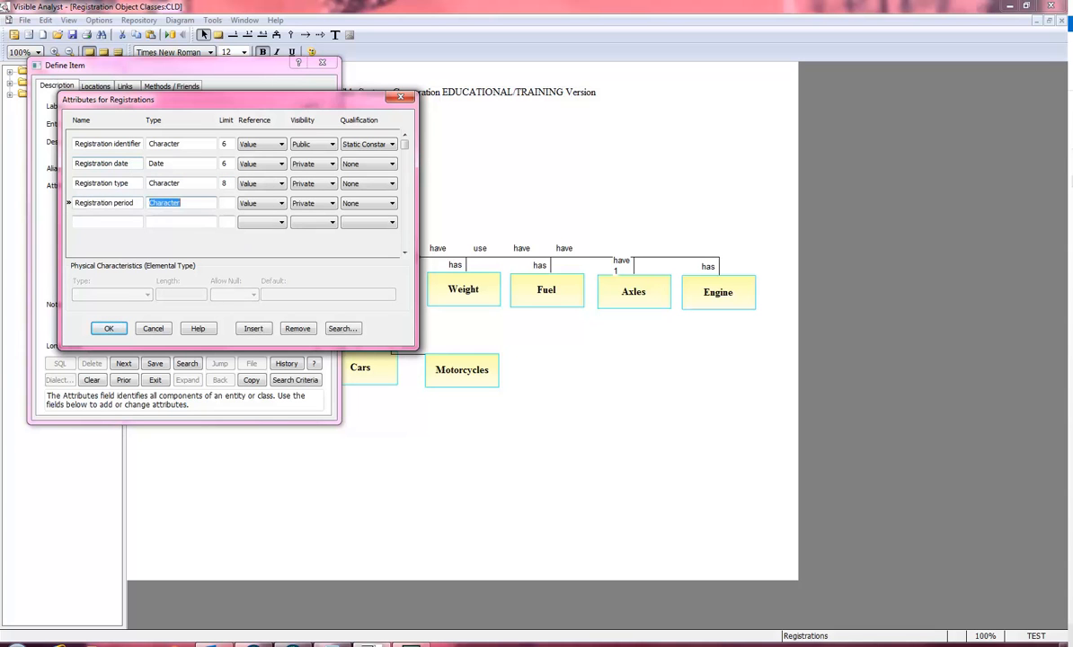
{"action": "type", "text": "date"}
{"action": "key", "text": "Tab"}
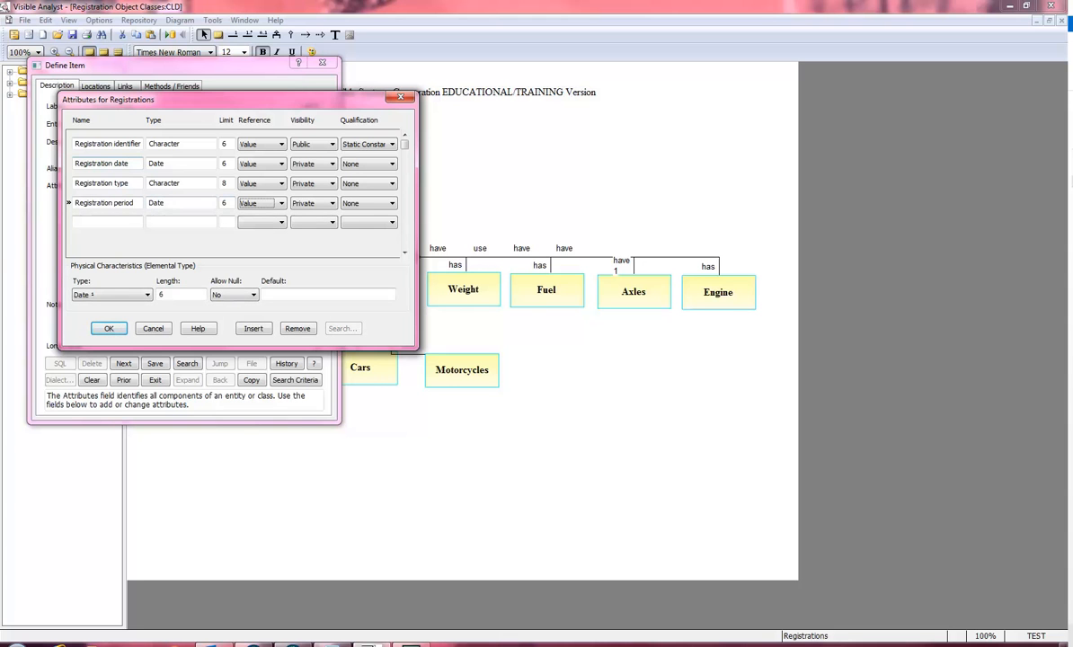
{"action": "key", "text": "Tab"}
{"action": "key", "text": "Tab"}
{"action": "left_click", "coordinate": [252, 297]}
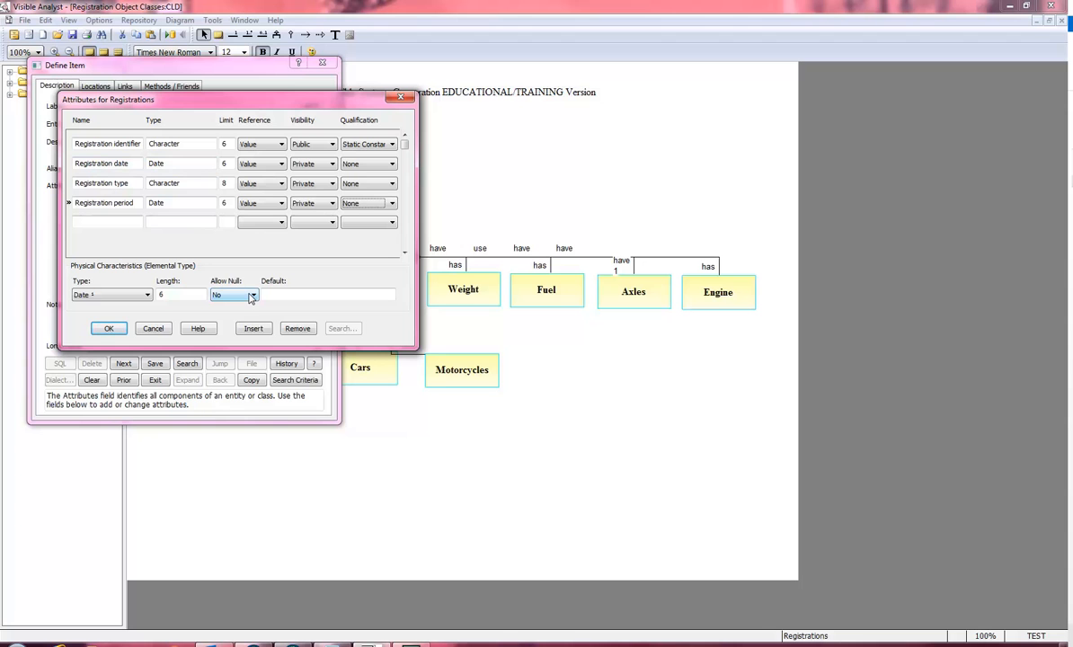
{"action": "left_click", "coordinate": [109, 328]}
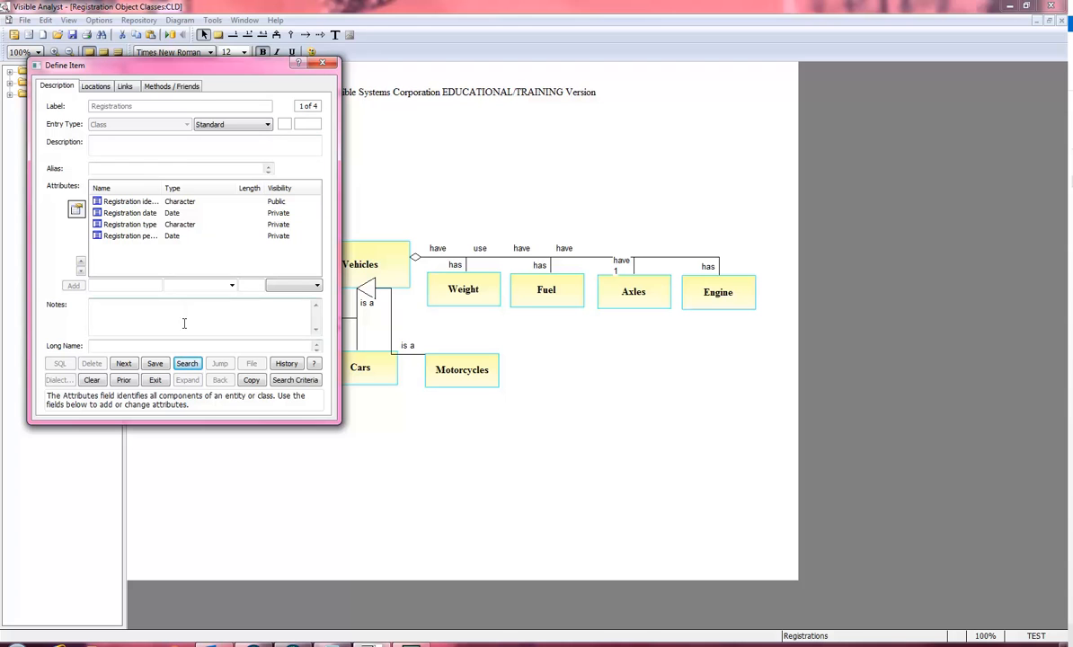
Save the Registrations class definition and close it.
{"action": "left_click", "coordinate": [151, 365]}
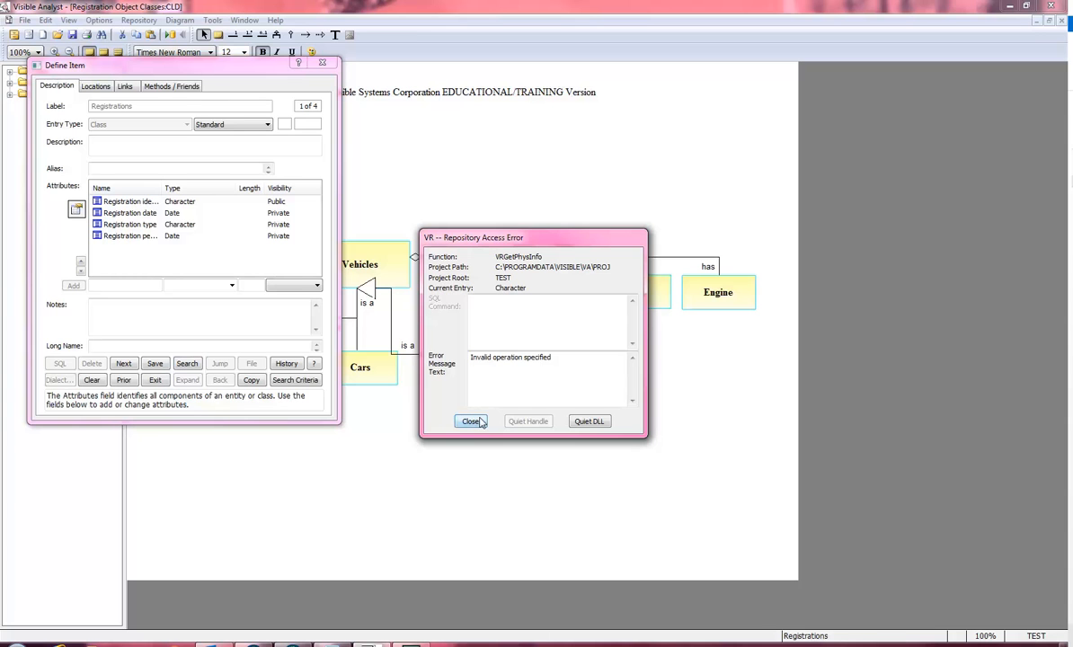
{"action": "left_click", "coordinate": [474, 422]}
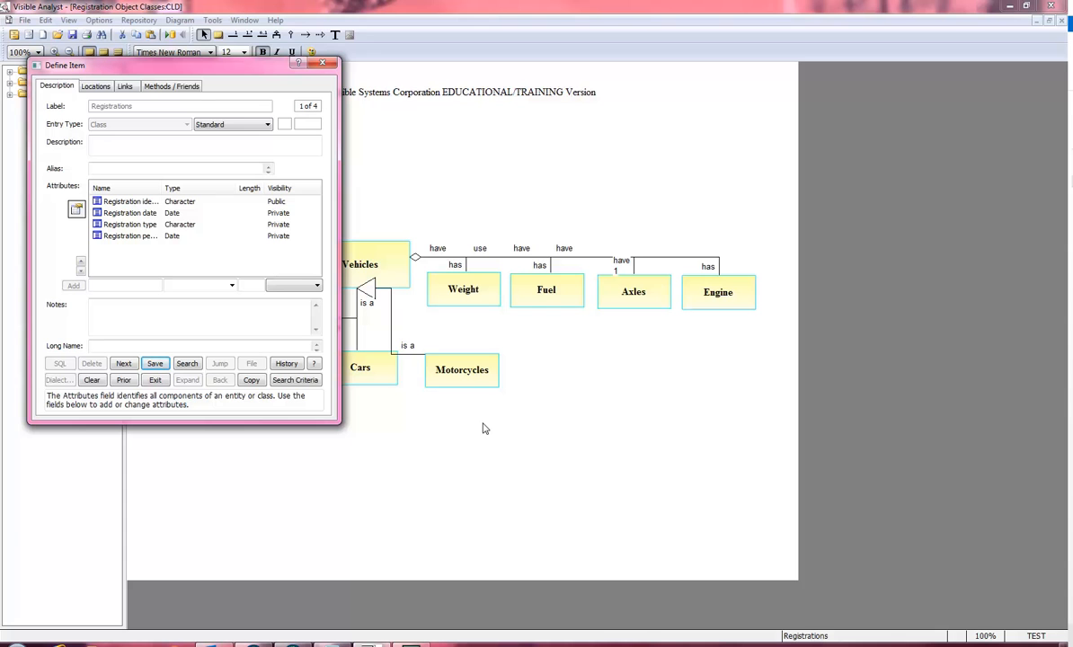
{"action": "left_click", "coordinate": [154, 380]}
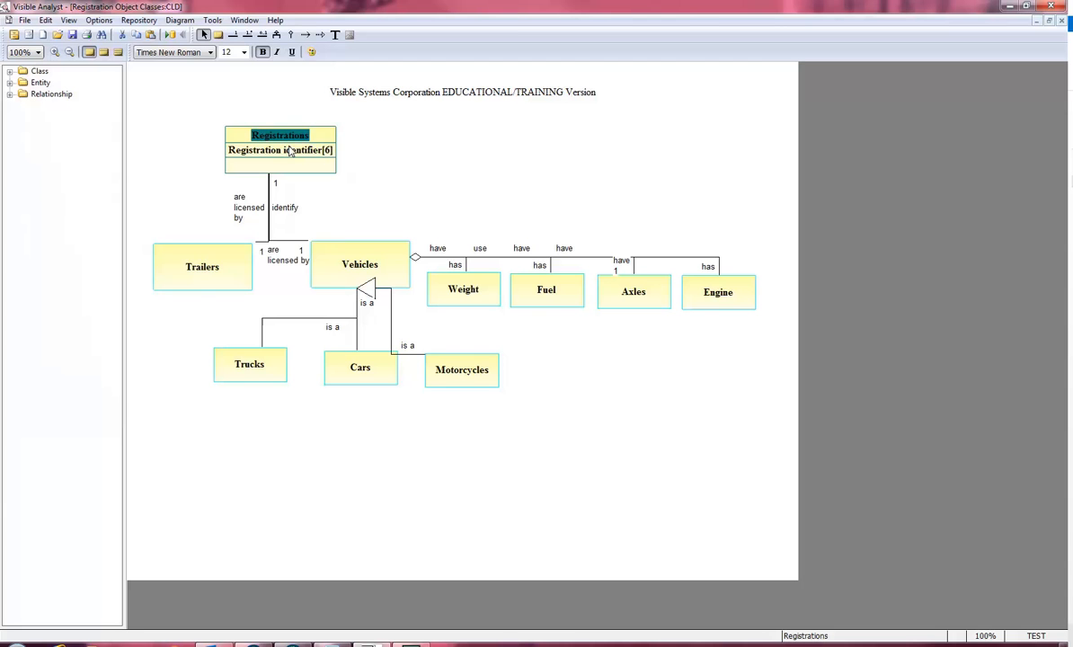
Add an attribute named Weight with type Character to the Trailers class.
{"action": "right_click", "coordinate": [223, 264]}
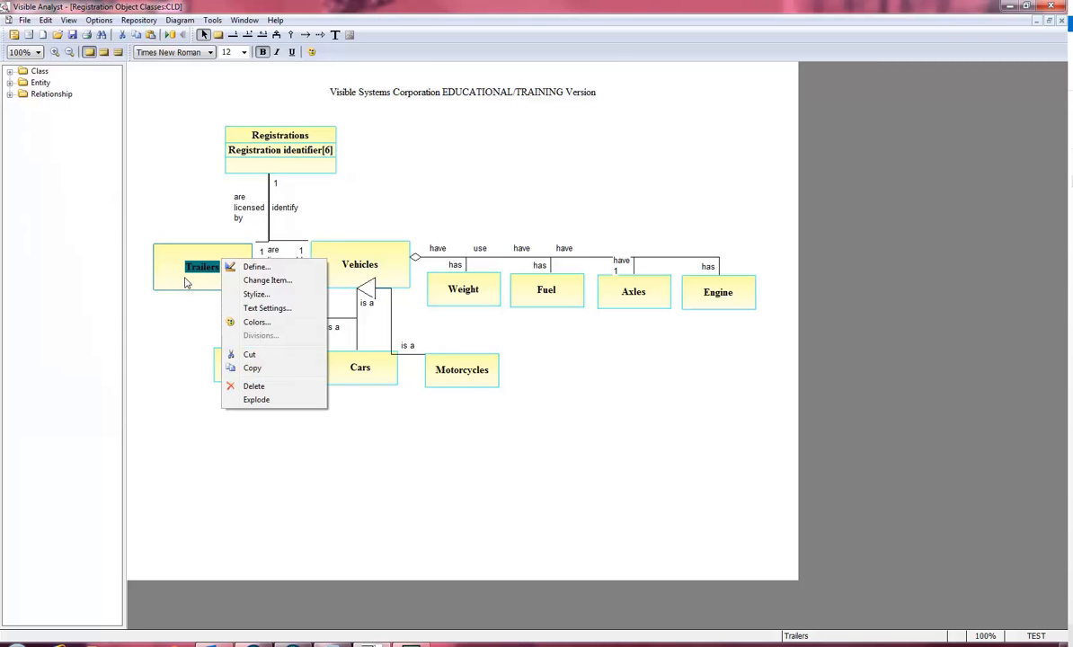
{"action": "left_click", "coordinate": [187, 281]}
{"action": "double_click", "coordinate": [187, 280]}
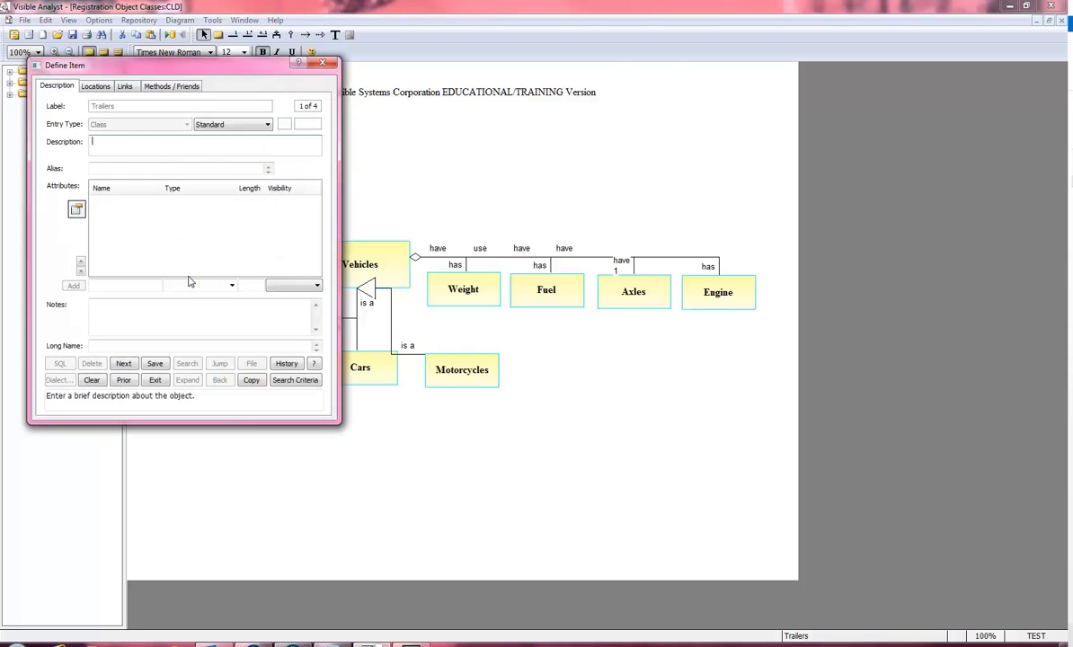
{"action": "left_click", "coordinate": [109, 231]}
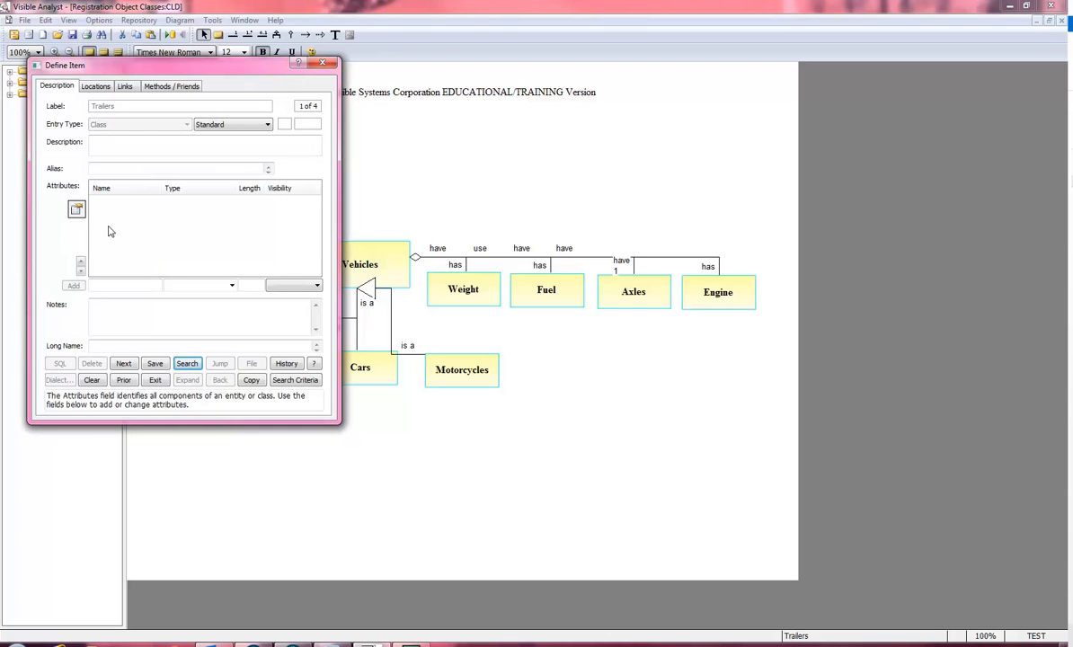
{"action": "left_click", "coordinate": [77, 209]}
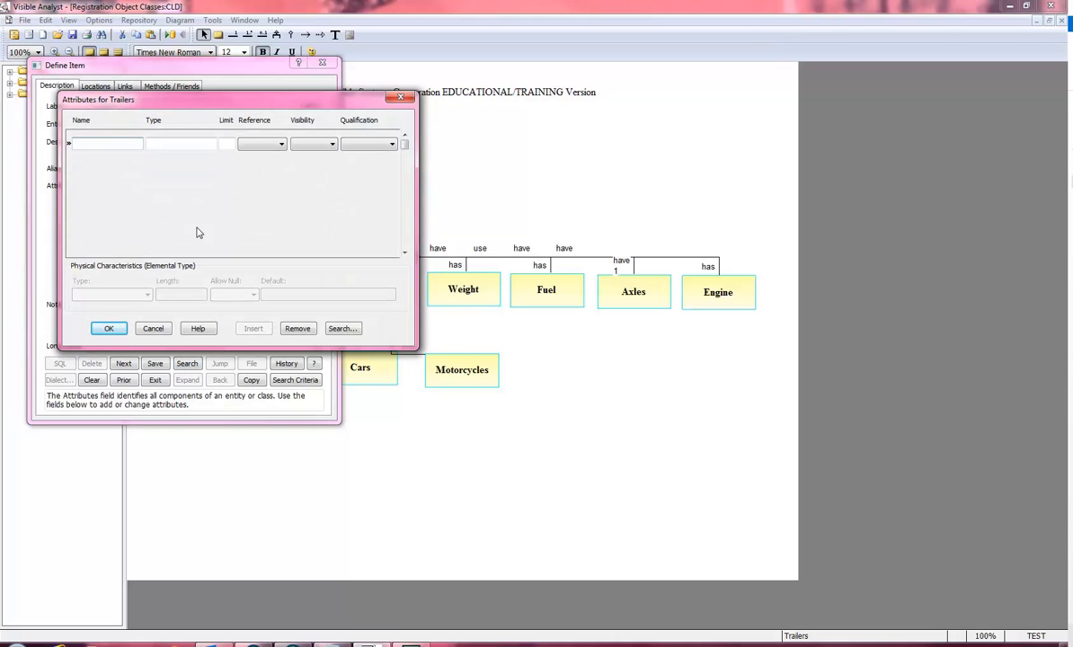
{"action": "type", "text": "Weight"}
{"action": "key", "text": "Tab"}
{"action": "type", "text": "Character"}
{"action": "key", "text": "Tab"}
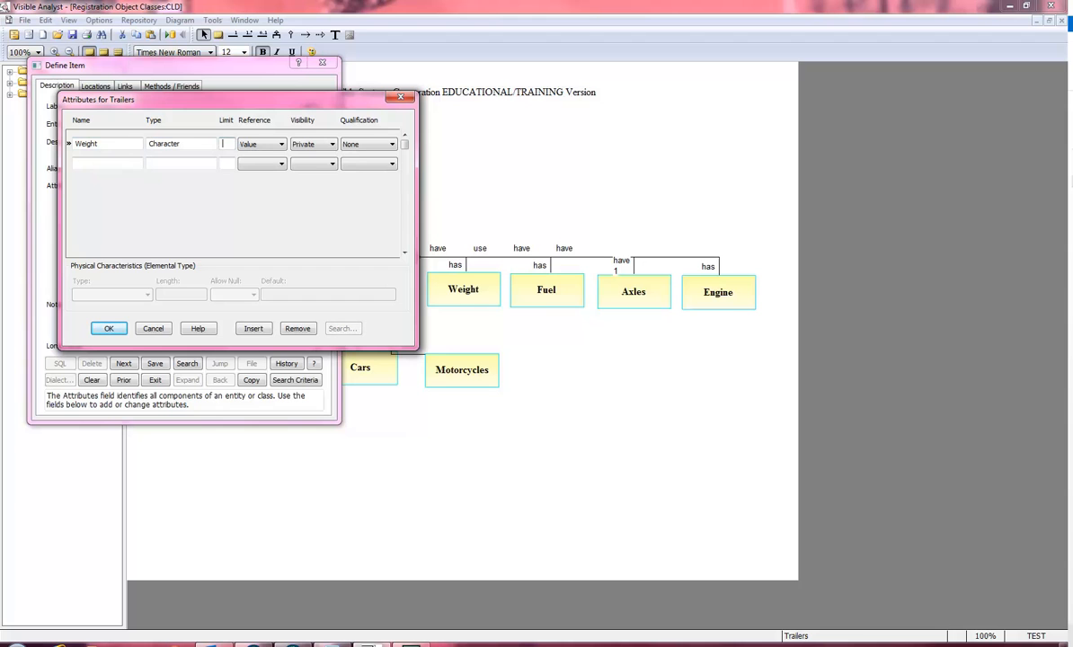
Give the Weight attribute limit 1 and Public visibility, and save and close the Trailers definition.
{"action": "type", "text": "1"}
{"action": "key", "text": "Tab"}
{"action": "key", "text": "Tab"}
{"action": "key", "text": "Down"}
{"action": "key", "text": "Down"}
{"action": "key", "text": "Tab"}
{"action": "left_click", "coordinate": [106, 327]}
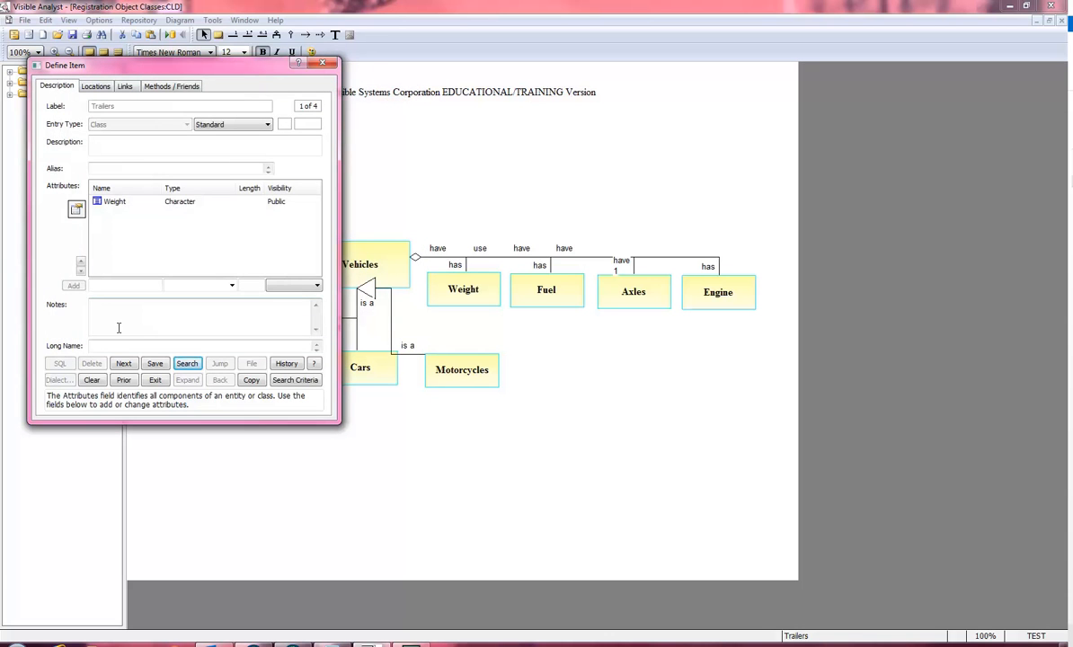
{"action": "left_click", "coordinate": [155, 363]}
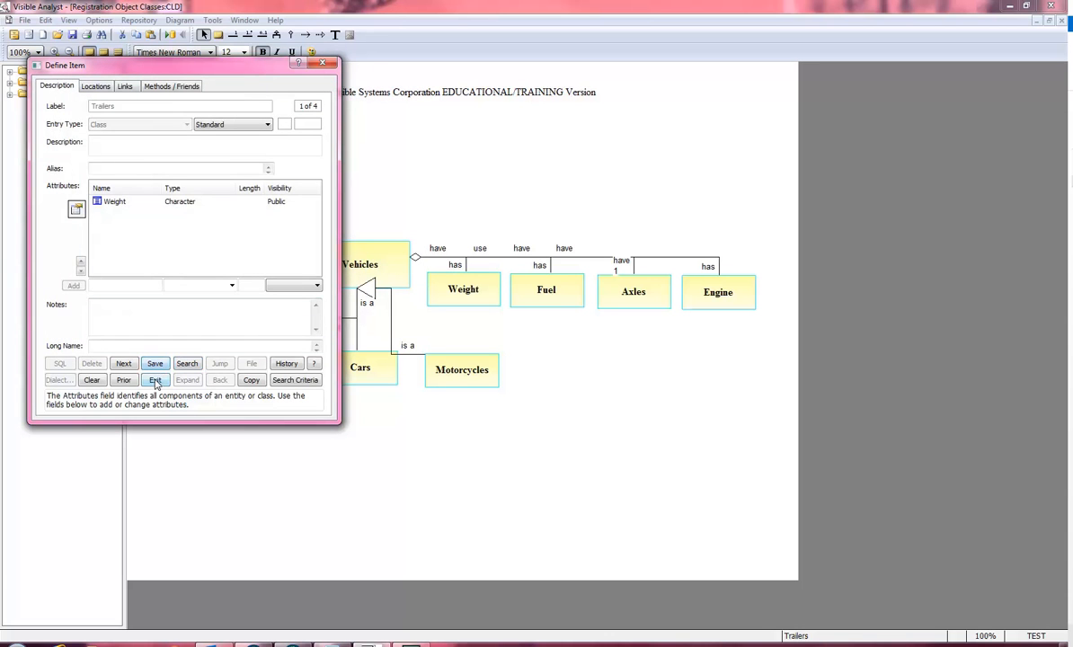
{"action": "left_click", "coordinate": [155, 380]}
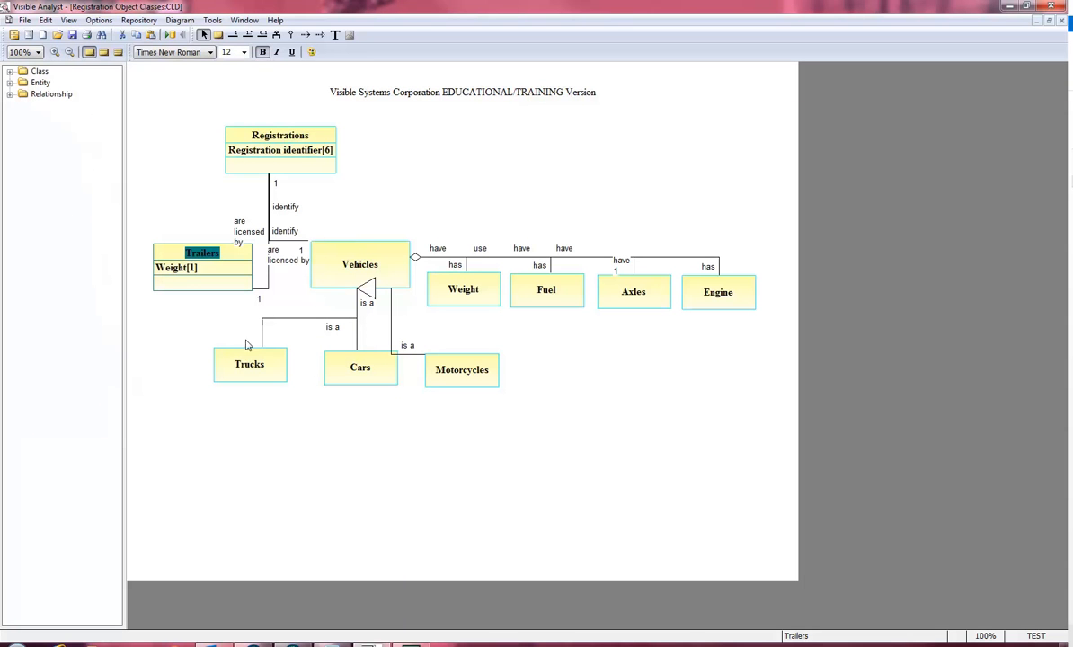
Add an attribute named Motor Number with type Numeric to the Vehicles class.
{"action": "left_click", "coordinate": [370, 257]}
{"action": "double_click", "coordinate": [370, 259]}
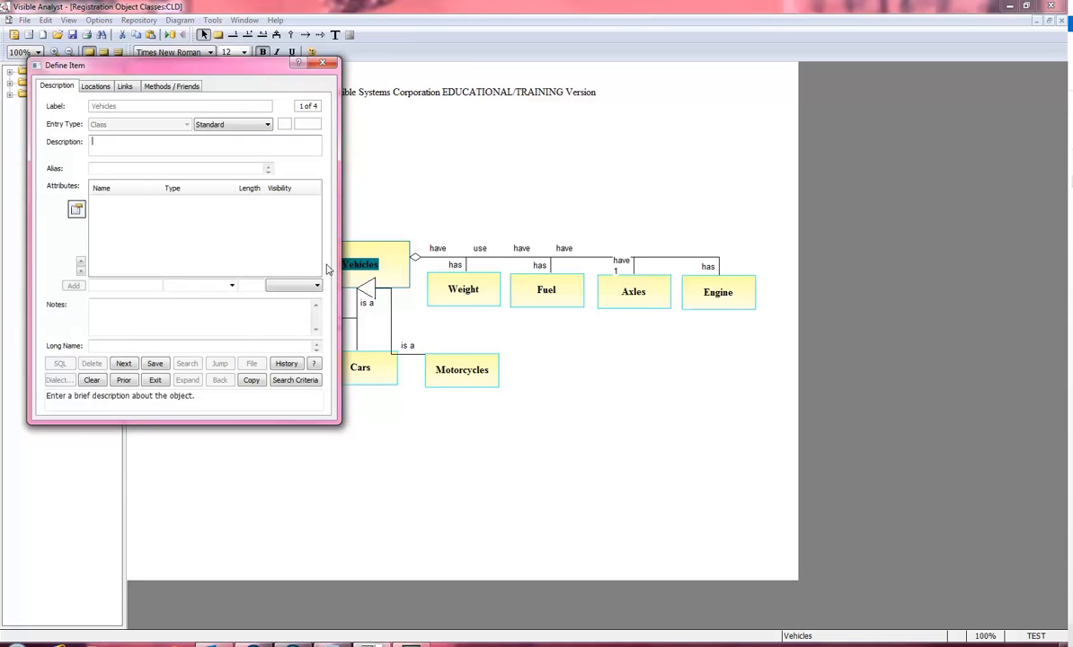
{"action": "right_click", "coordinate": [134, 235]}
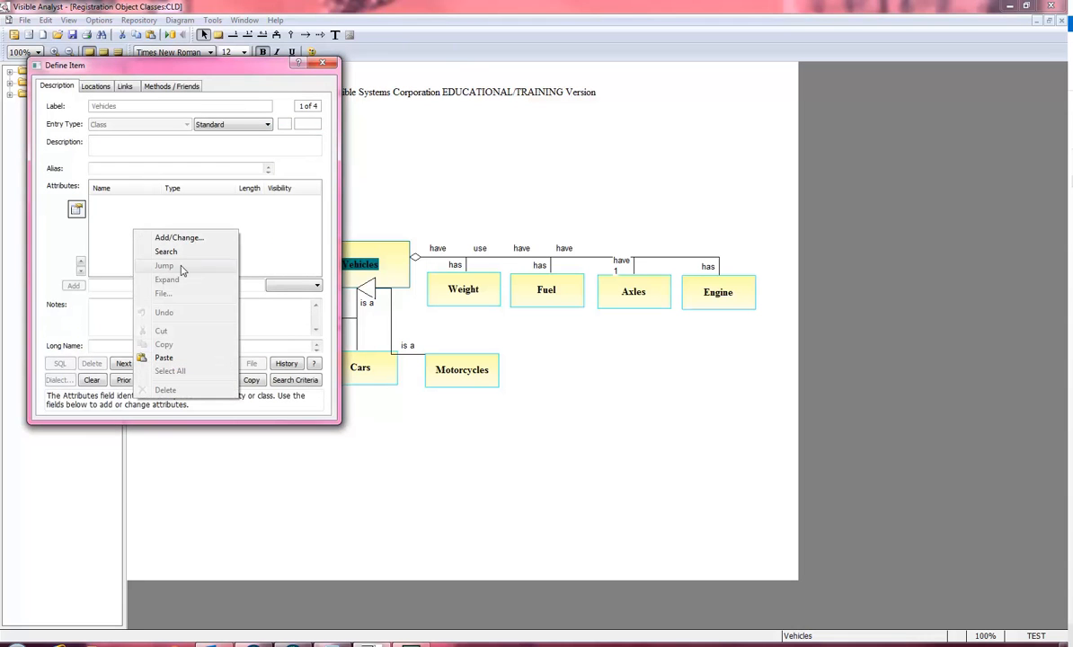
{"action": "left_click", "coordinate": [176, 238]}
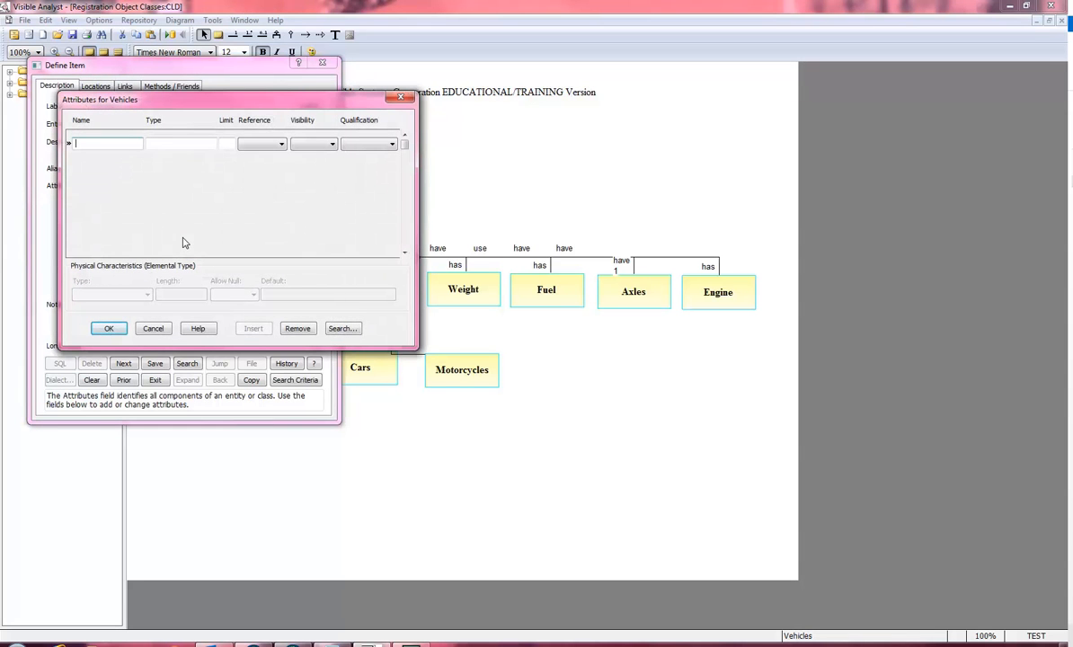
{"action": "type", "text": "Motor Number"}
{"action": "key", "text": "Tab"}
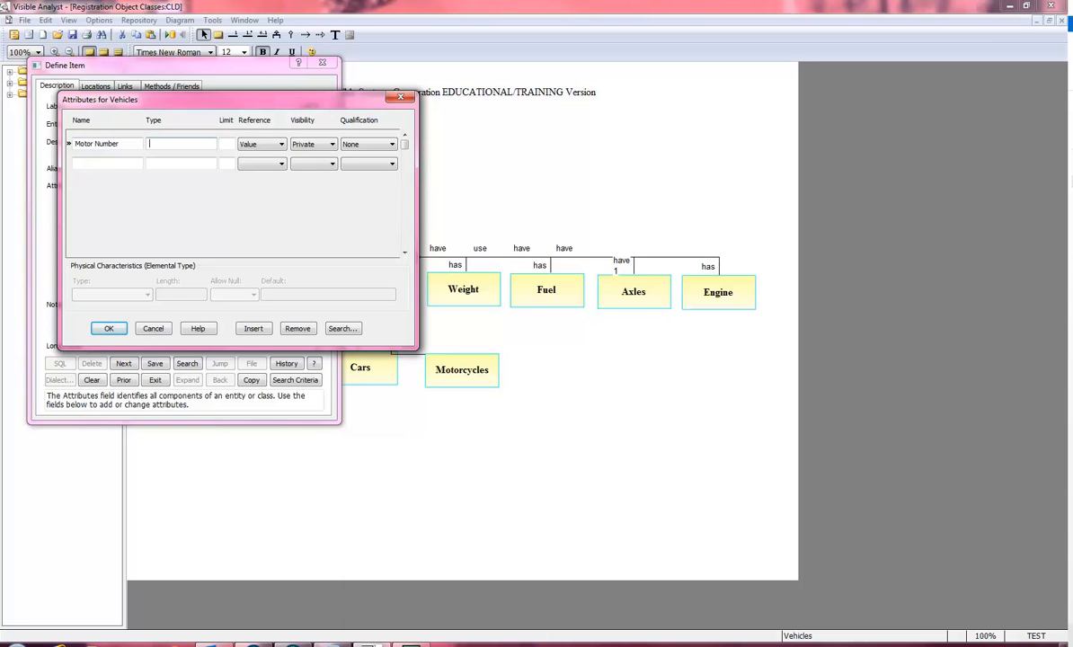
{"action": "type", "text": "Numeric"}
{"action": "key", "text": "Tab"}
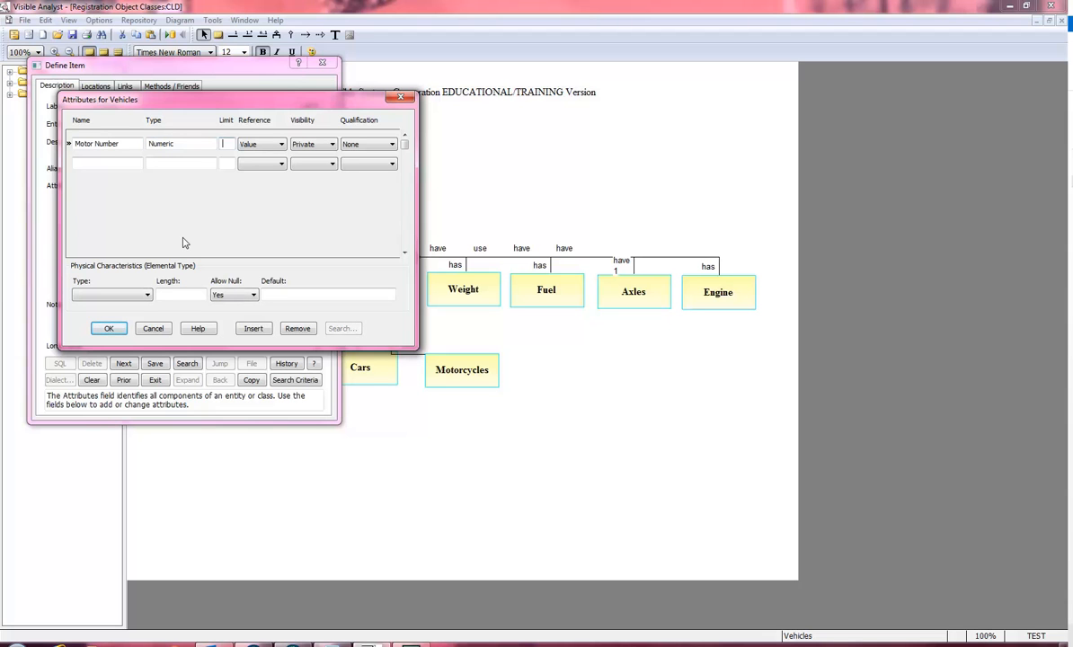
Give the Motor Number attribute limit 1 and Public visibility, and close the Vehicles definition.
{"action": "type", "text": "1"}
{"action": "key", "text": "Tab"}
{"action": "key", "text": "Tab"}
{"action": "key", "text": "Down"}
{"action": "key", "text": "Tab"}
{"action": "left_click", "coordinate": [112, 328]}
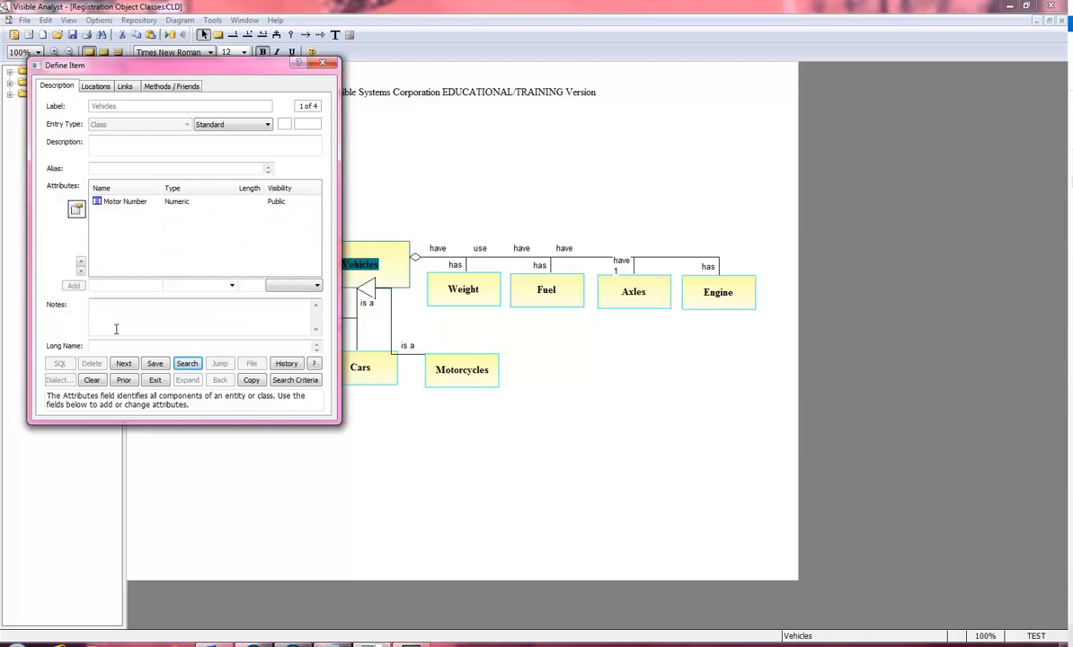
{"action": "left_click", "coordinate": [155, 378]}
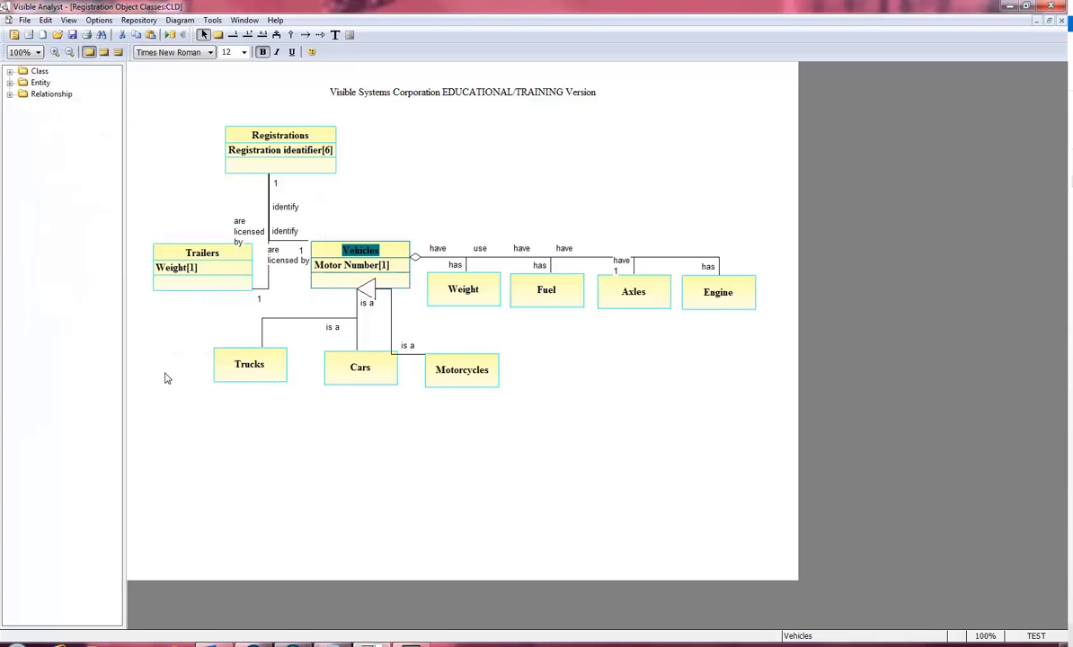
Add a method named Registration Renewal to the Registrations class.
{"action": "double_click", "coordinate": [289, 128]}
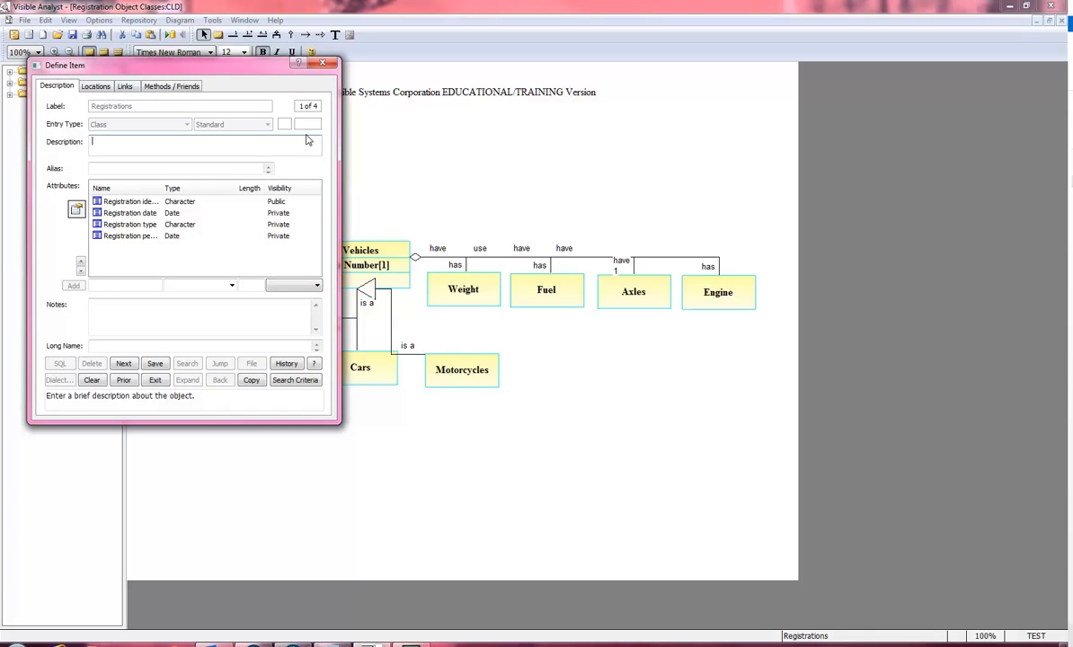
{"action": "left_click", "coordinate": [123, 86]}
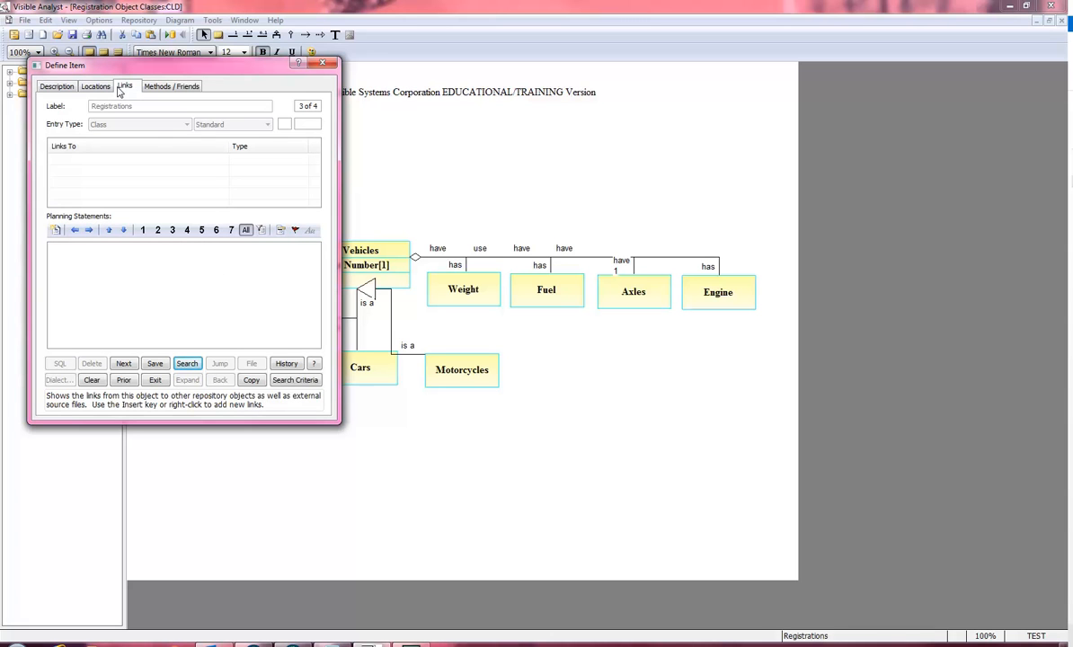
{"action": "left_click", "coordinate": [171, 86]}
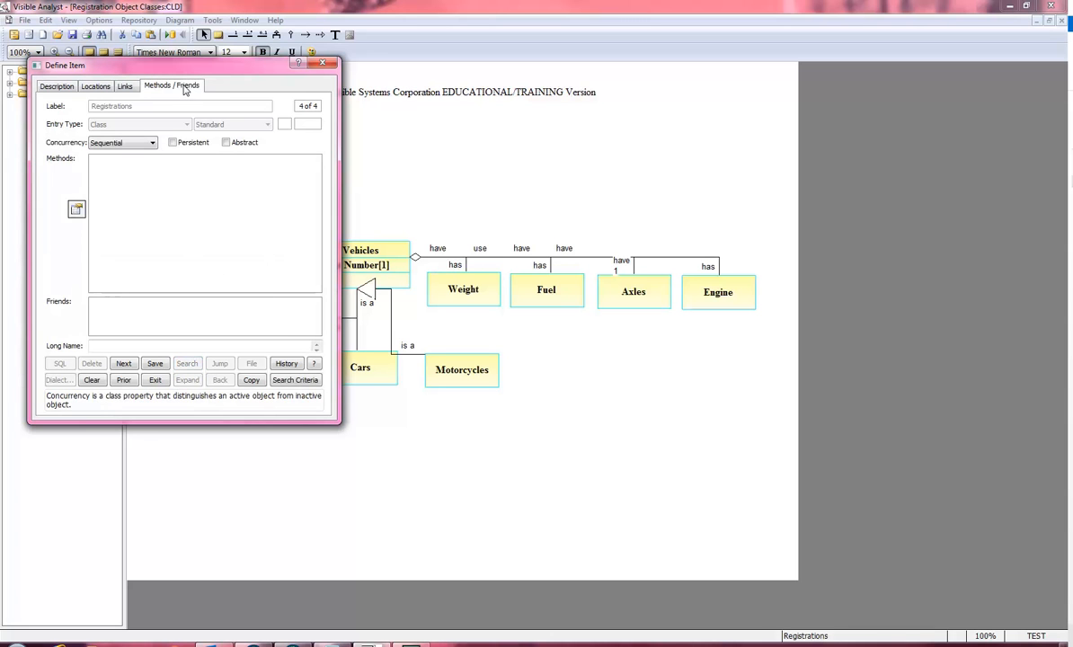
{"action": "left_click", "coordinate": [133, 166]}
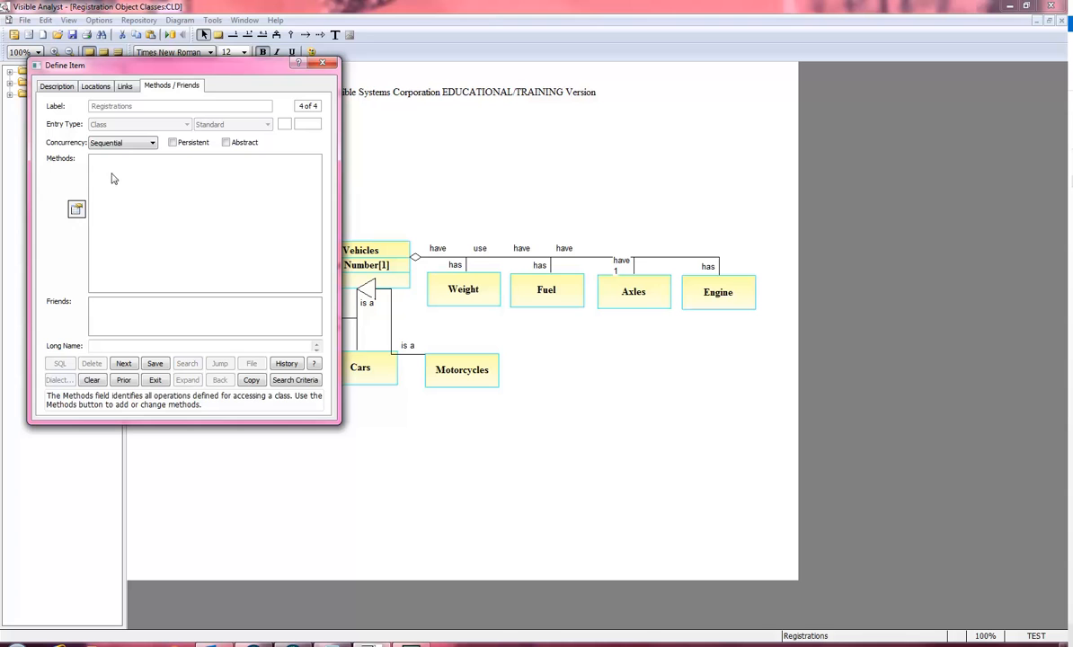
{"action": "left_click", "coordinate": [76, 208]}
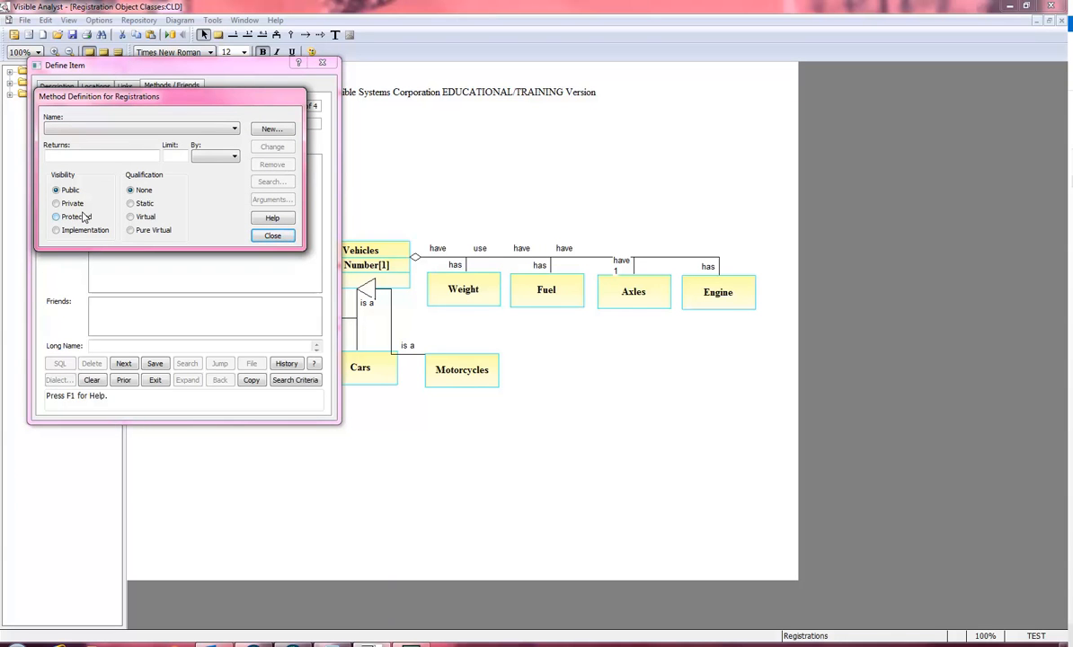
{"action": "left_click", "coordinate": [270, 135]}
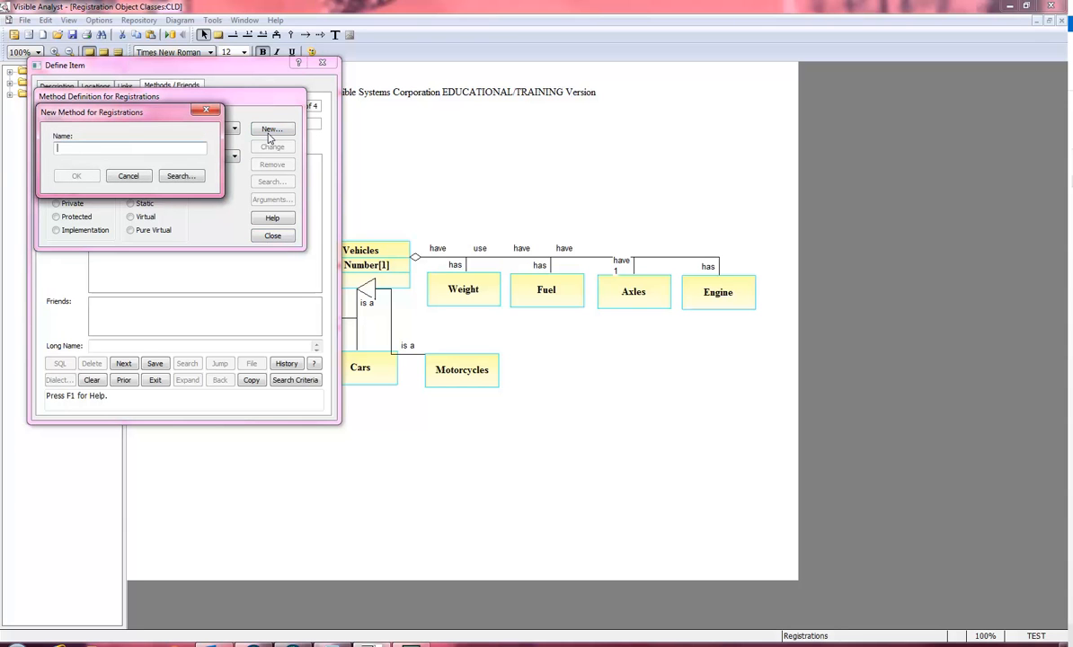
{"action": "type", "text": "Registration "}
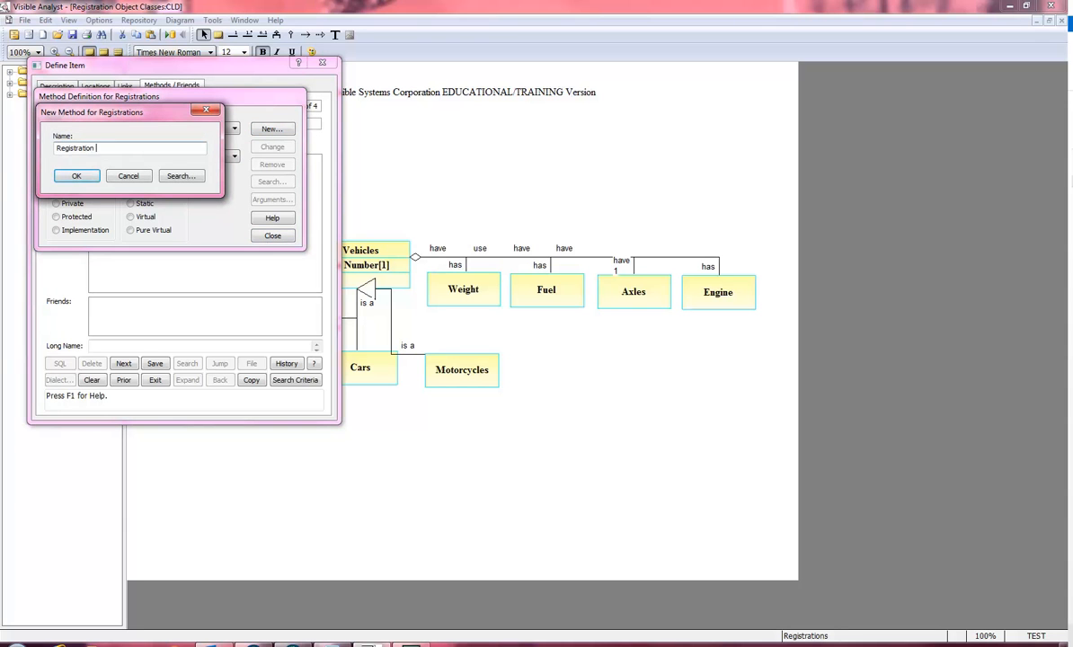
{"action": "type", "text": "Renewal"}
{"action": "left_click", "coordinate": [78, 175]}
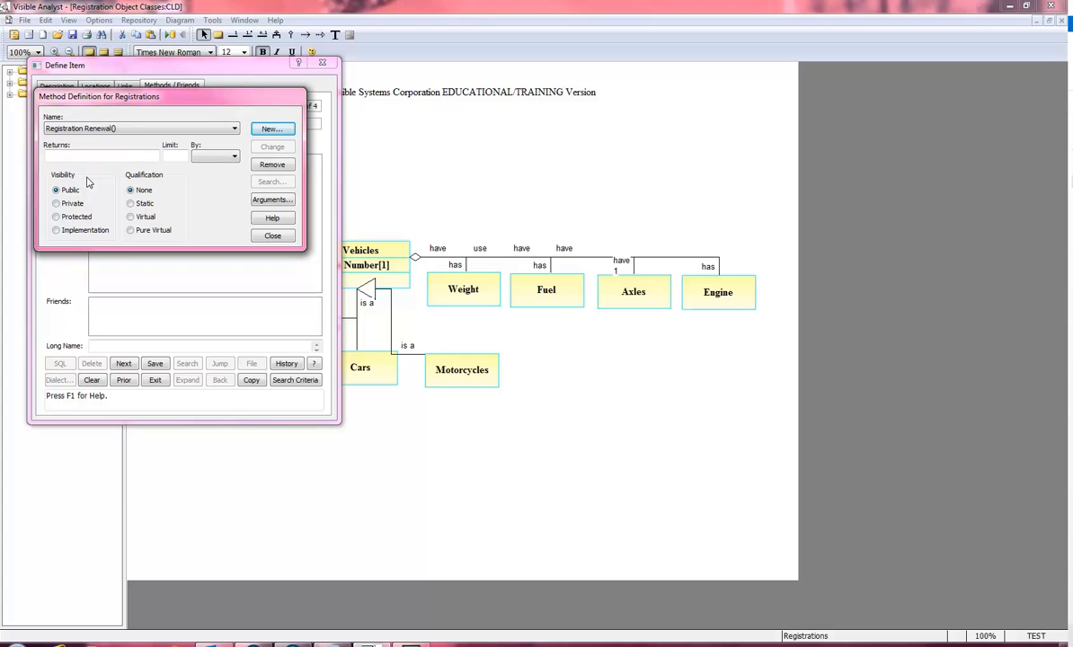
Set the Registration Renewal method to return Data Element with limit 6, passed by Value.
{"action": "left_click", "coordinate": [102, 155]}
{"action": "type", "text": "Data Element"}
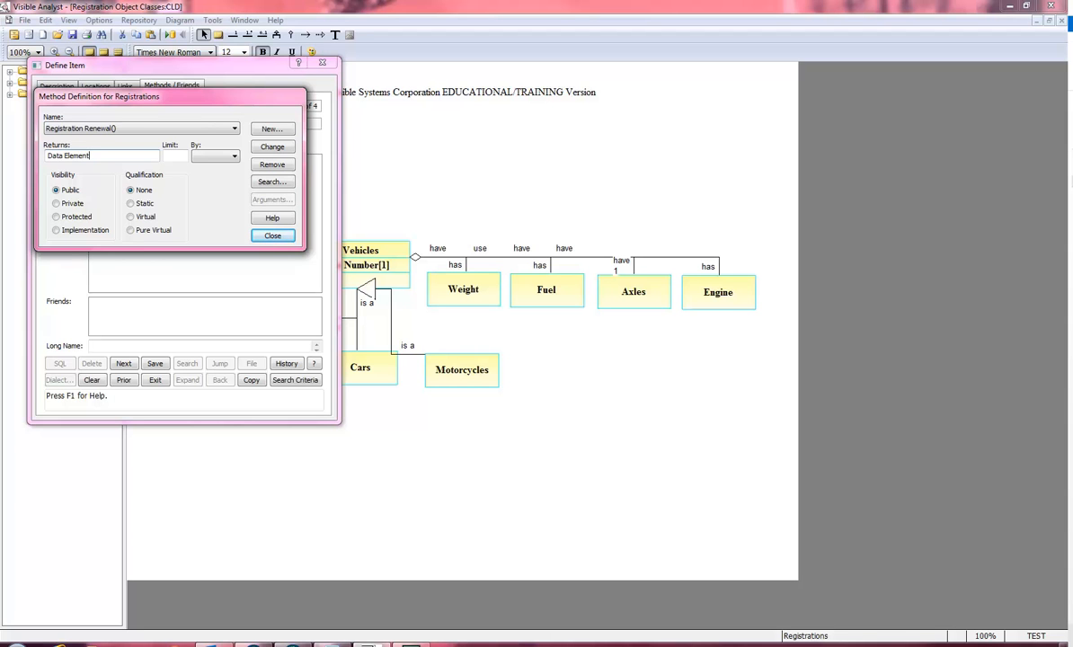
{"action": "key", "text": "Tab"}
{"action": "type", "text": "y"}
{"action": "type", "text": "6"}
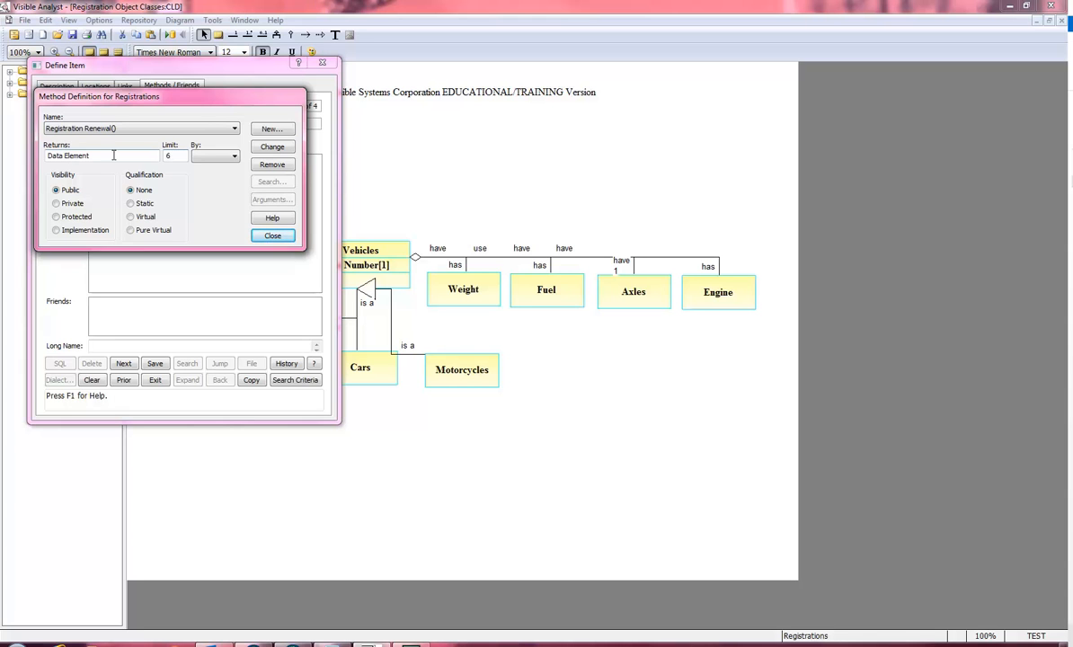
{"action": "left_click", "coordinate": [216, 156]}
{"action": "left_click", "coordinate": [222, 185]}
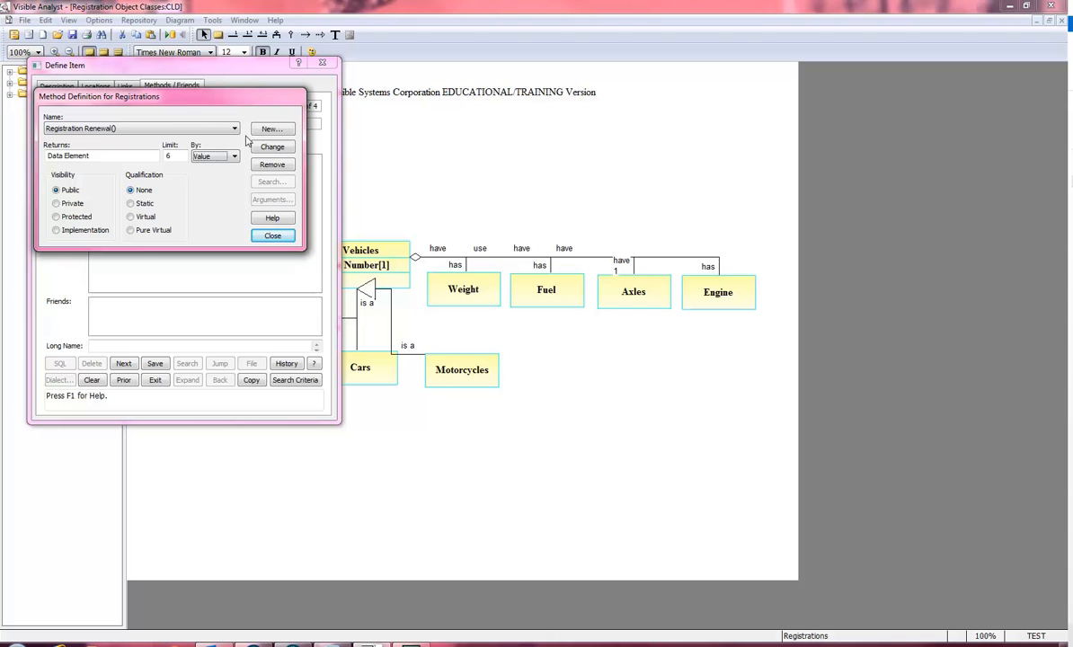
Add a second method named Create New Registration to the Registrations class.
{"action": "left_click", "coordinate": [282, 132]}
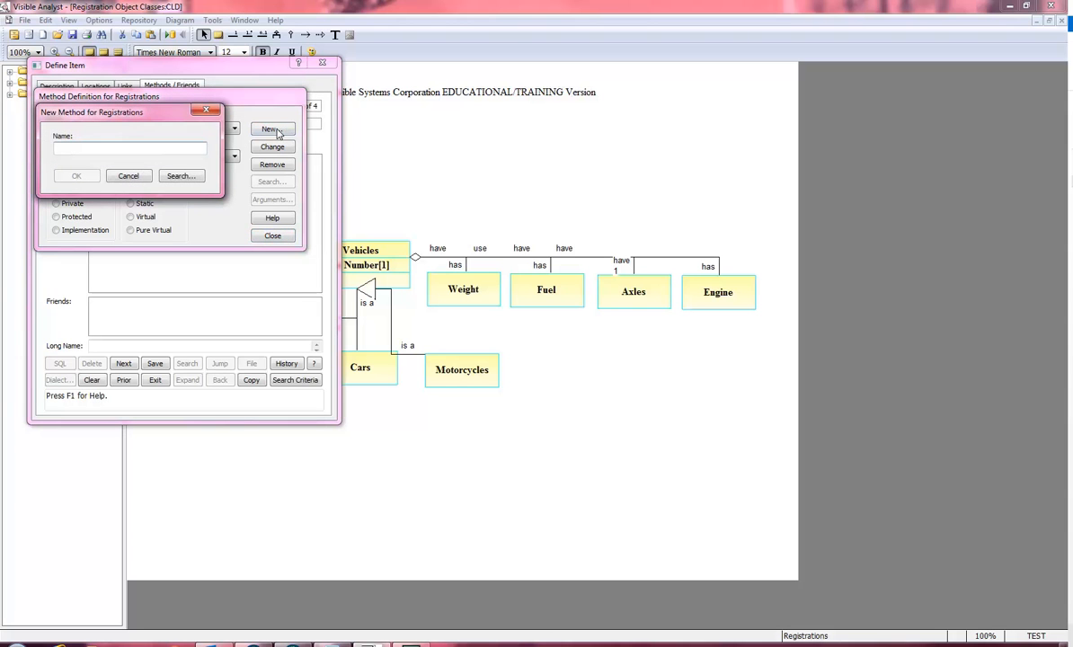
{"action": "type", "text": "Create"}
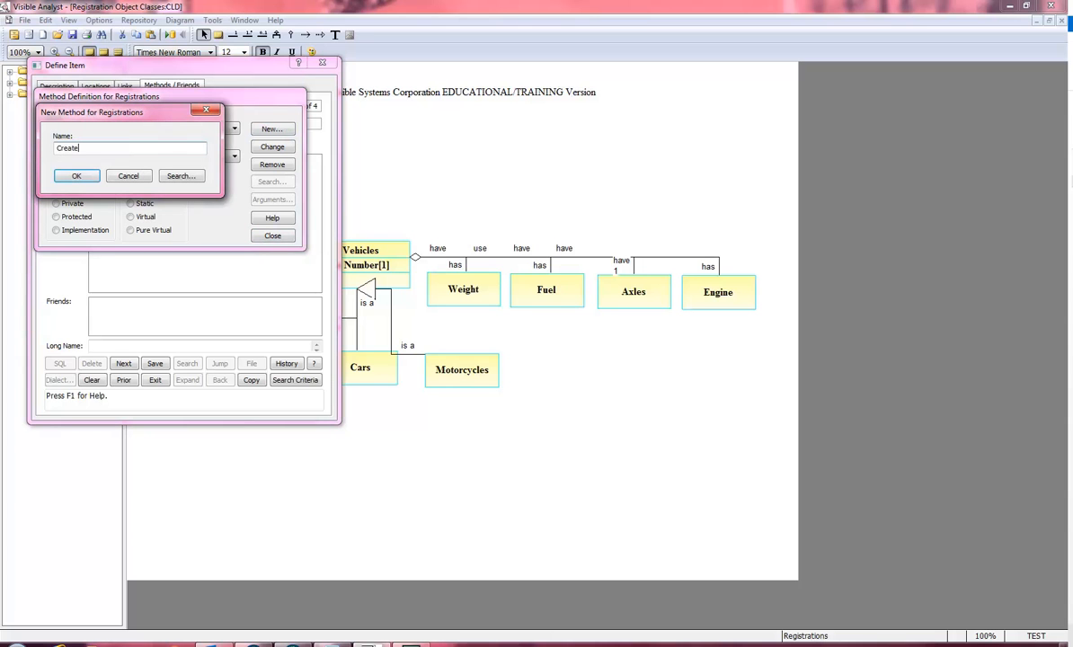
{"action": "type", "text": " New Registration"}
{"action": "key", "text": "Return"}
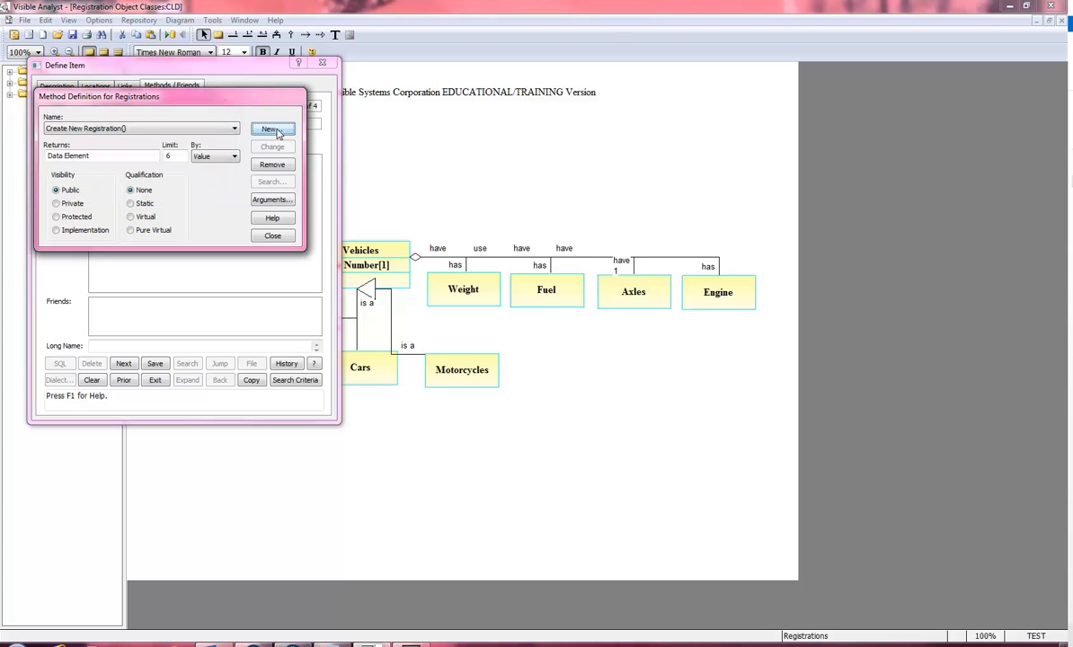
Add a third method named Suspend Registration to the Registrations class and close its definition.
{"action": "left_click", "coordinate": [272, 129]}
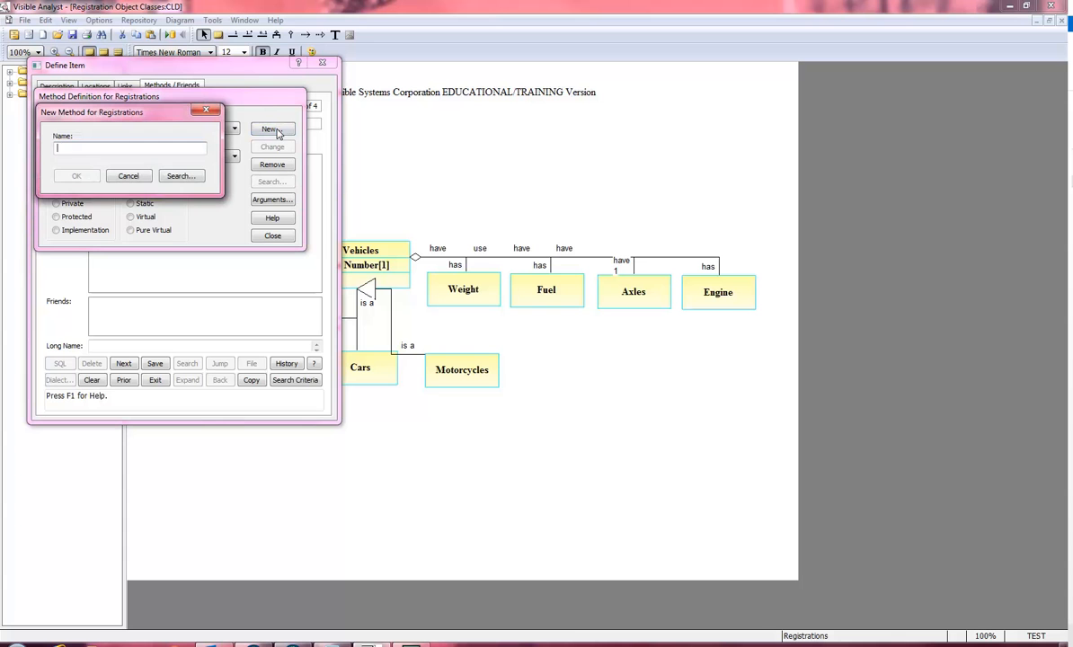
{"action": "type", "text": "Suspend Registrat"}
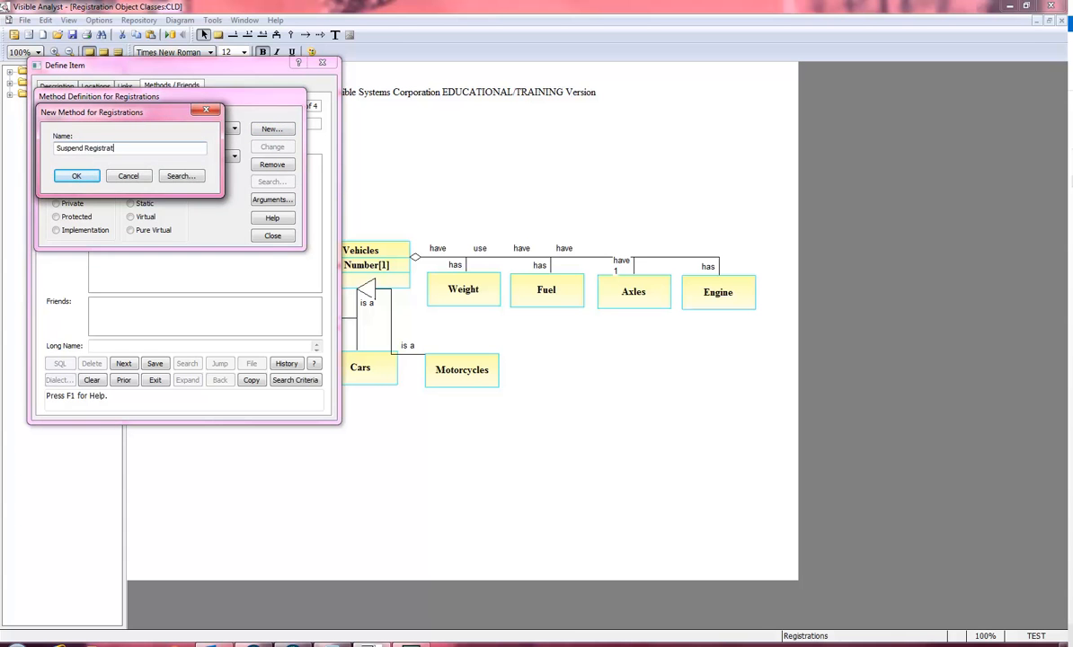
{"action": "type", "text": "ion"}
{"action": "key", "text": "Return"}
{"action": "left_click", "coordinate": [275, 237]}
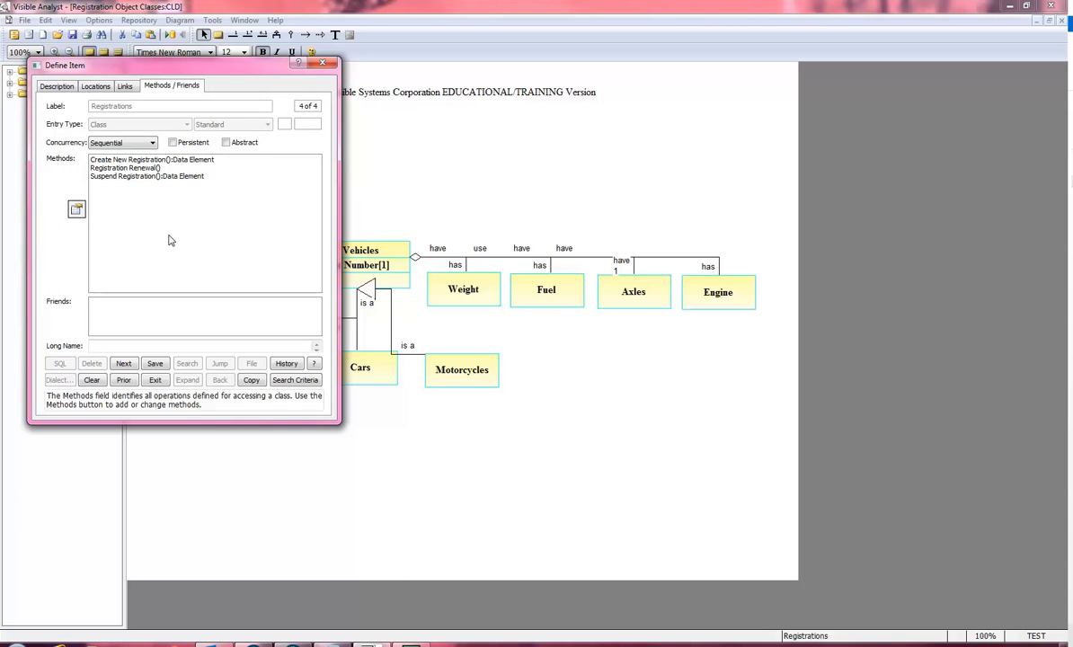
{"action": "left_click", "coordinate": [154, 379]}
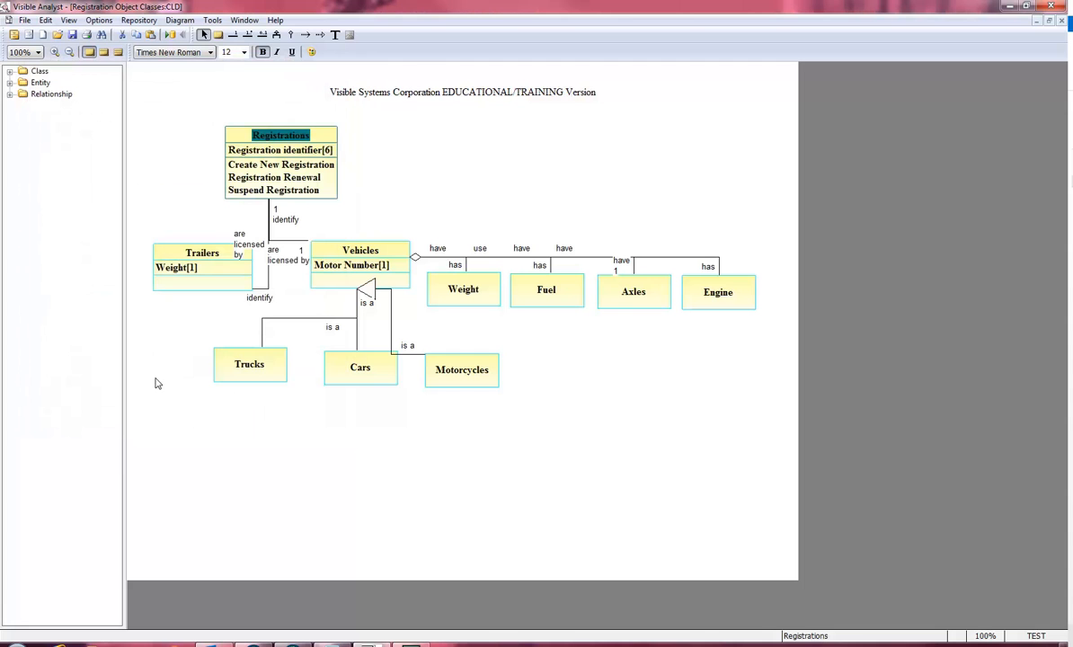
Add a method named Weight Specification to the Trailers class.
{"action": "double_click", "coordinate": [224, 266]}
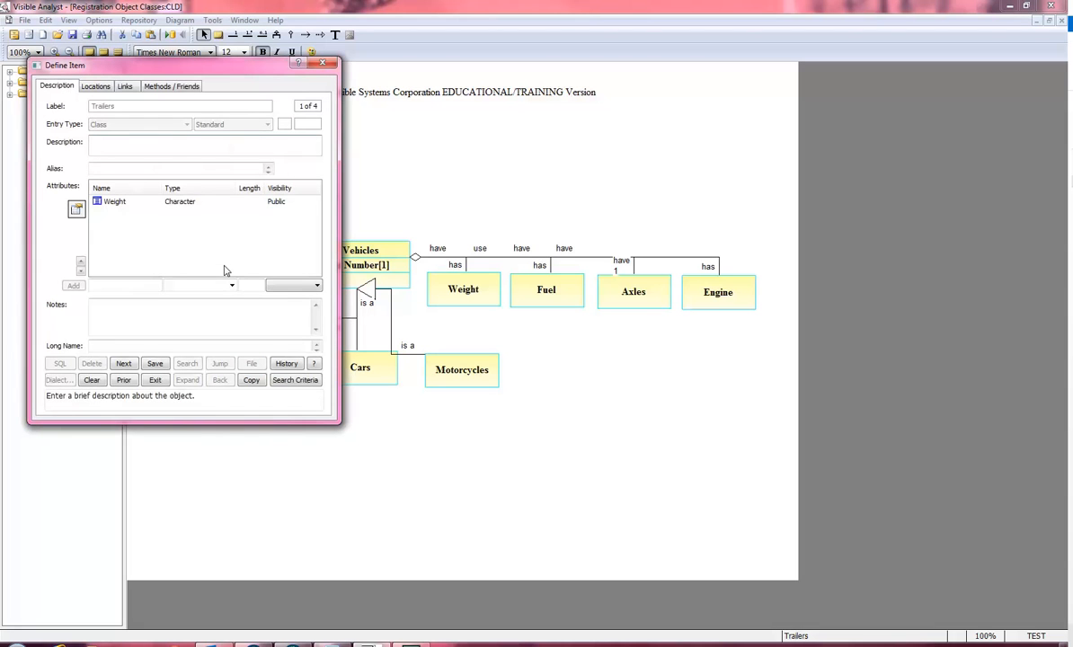
{"action": "left_click", "coordinate": [179, 86]}
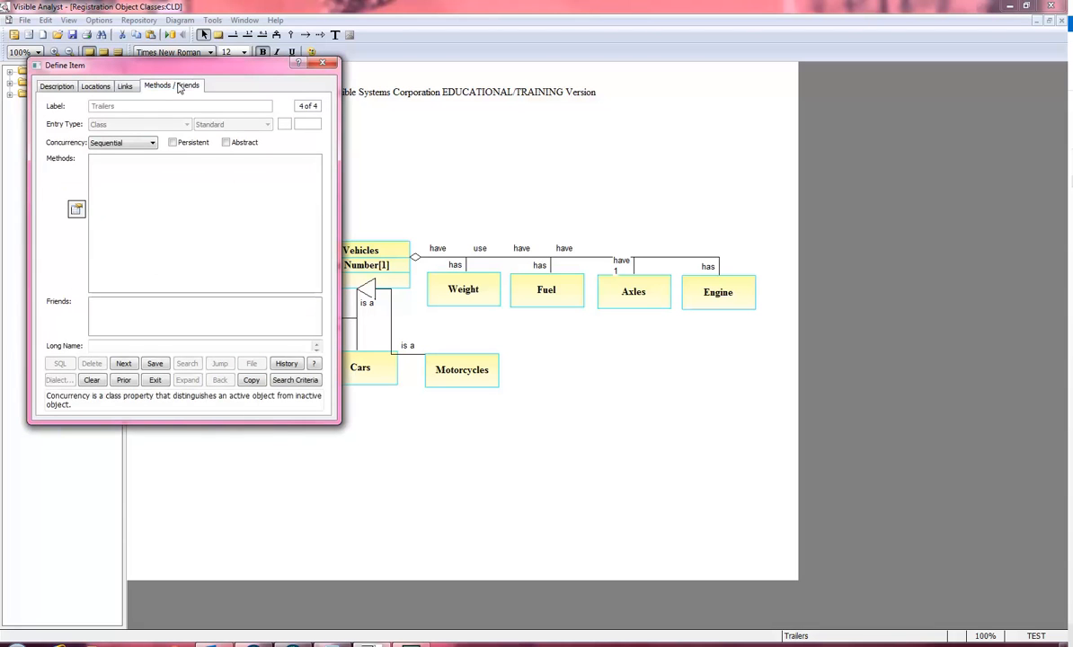
{"action": "left_click", "coordinate": [77, 210]}
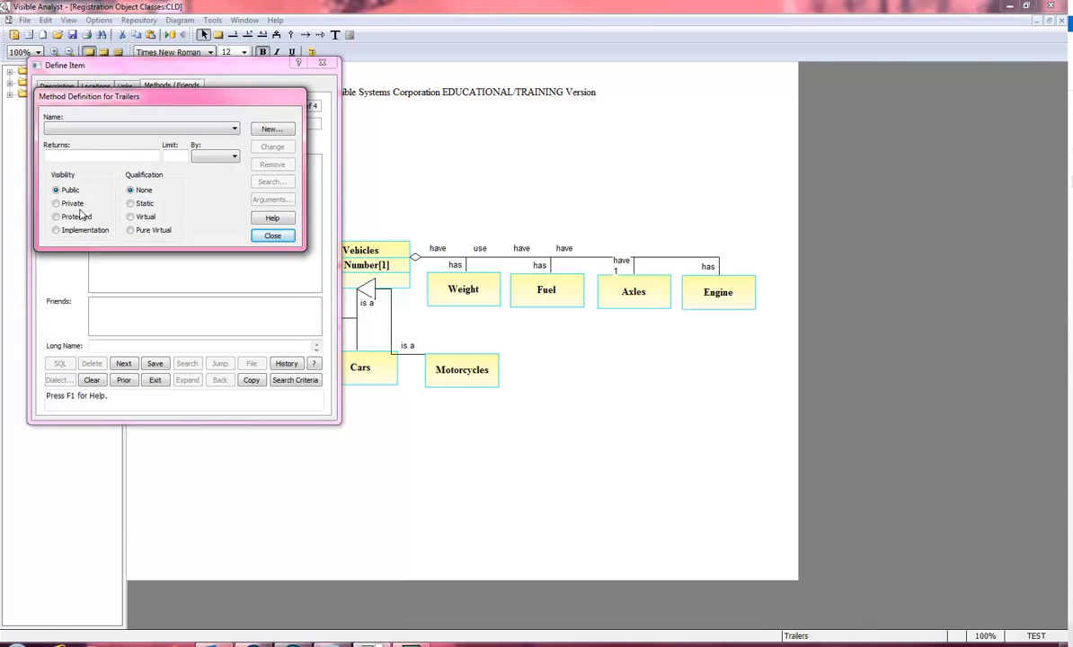
{"action": "left_click", "coordinate": [271, 130]}
{"action": "type", "text": "Weight Spc"}
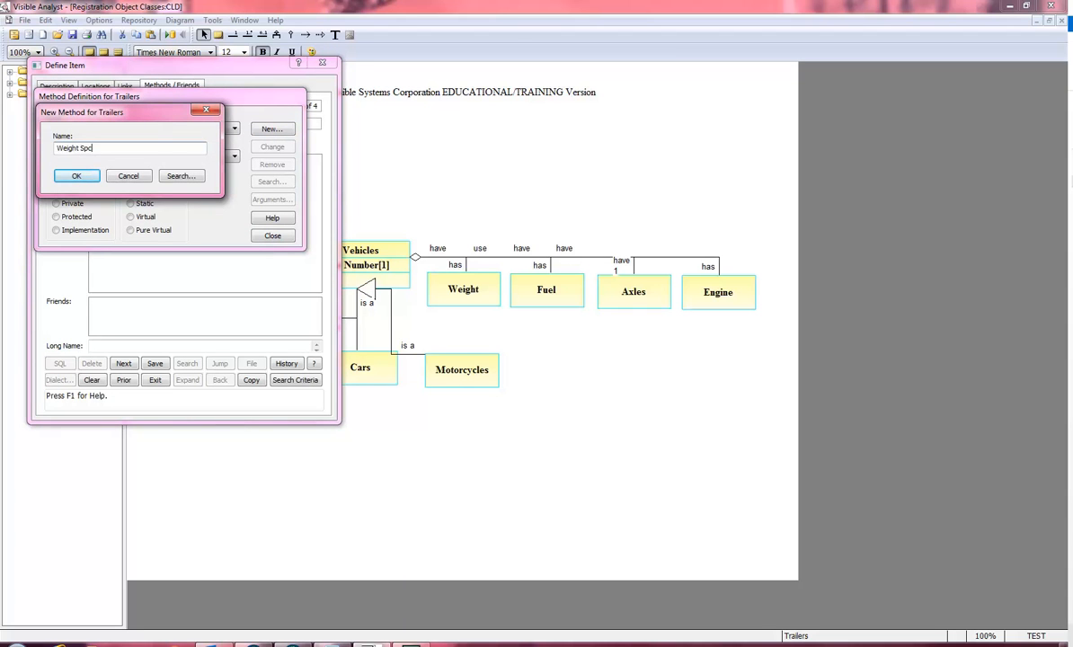
{"action": "key", "text": "BackSpace"}
{"action": "type", "text": "ecification"}
{"action": "left_click", "coordinate": [76, 176]}
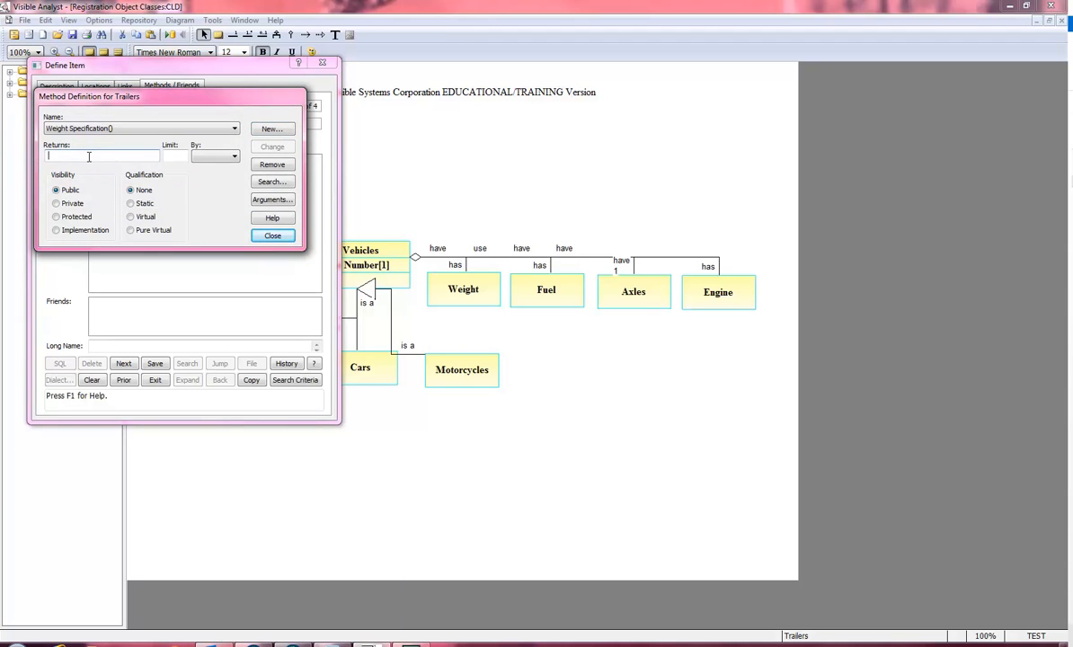
Set the Weight Specification method to return Data Element with limit 1 by Reference, and close the Trailers definition.
{"action": "left_click", "coordinate": [89, 156]}
{"action": "type", "text": "Data Element"}
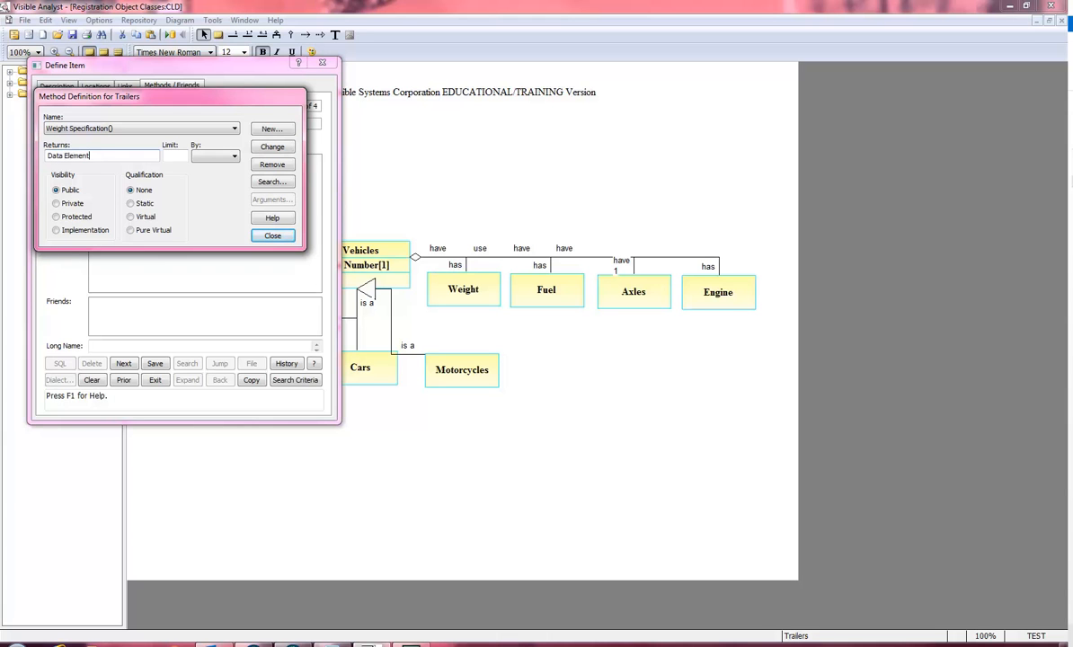
{"action": "key", "text": "Tab"}
{"action": "type", "text": "1"}
{"action": "key", "text": "Tab"}
{"action": "left_click", "coordinate": [219, 154]}
{"action": "left_click", "coordinate": [214, 170]}
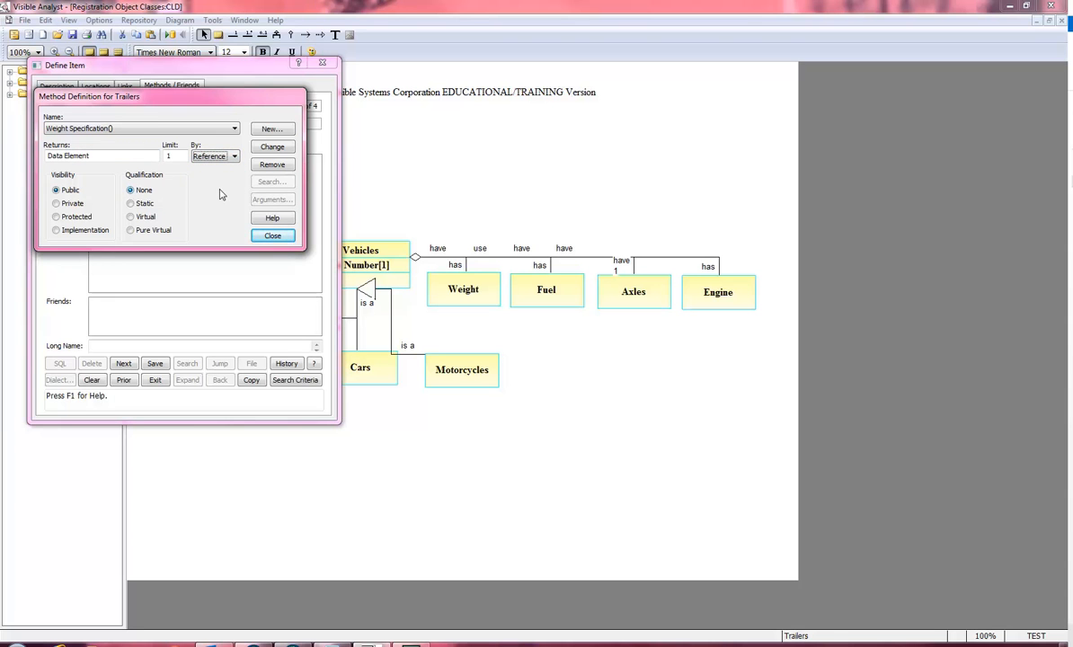
{"action": "left_click", "coordinate": [272, 235]}
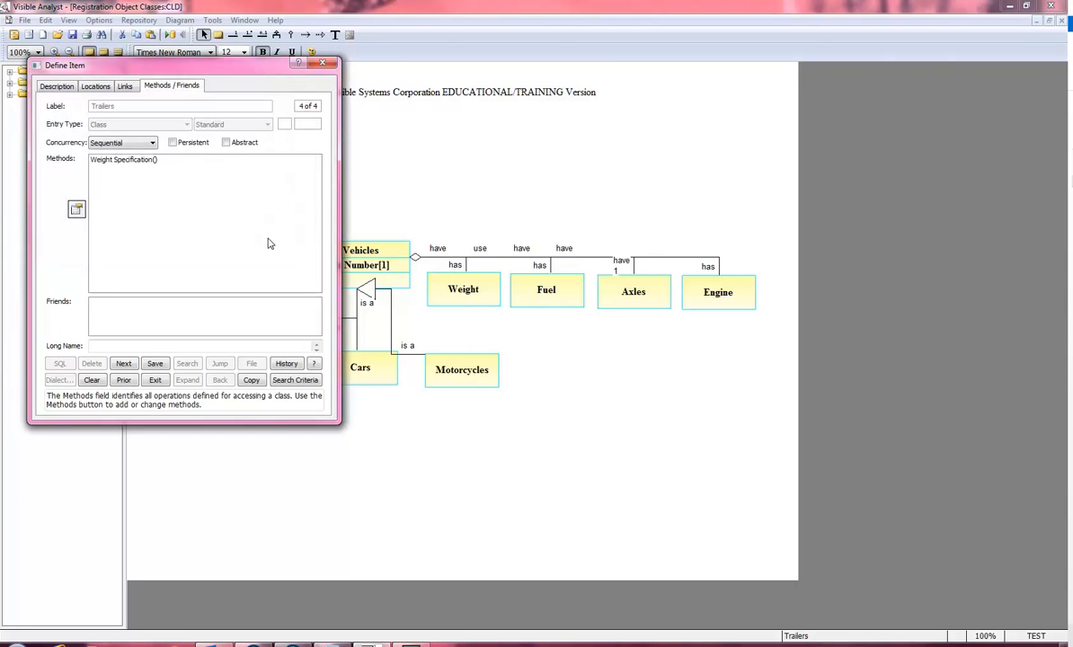
{"action": "left_click", "coordinate": [157, 379]}
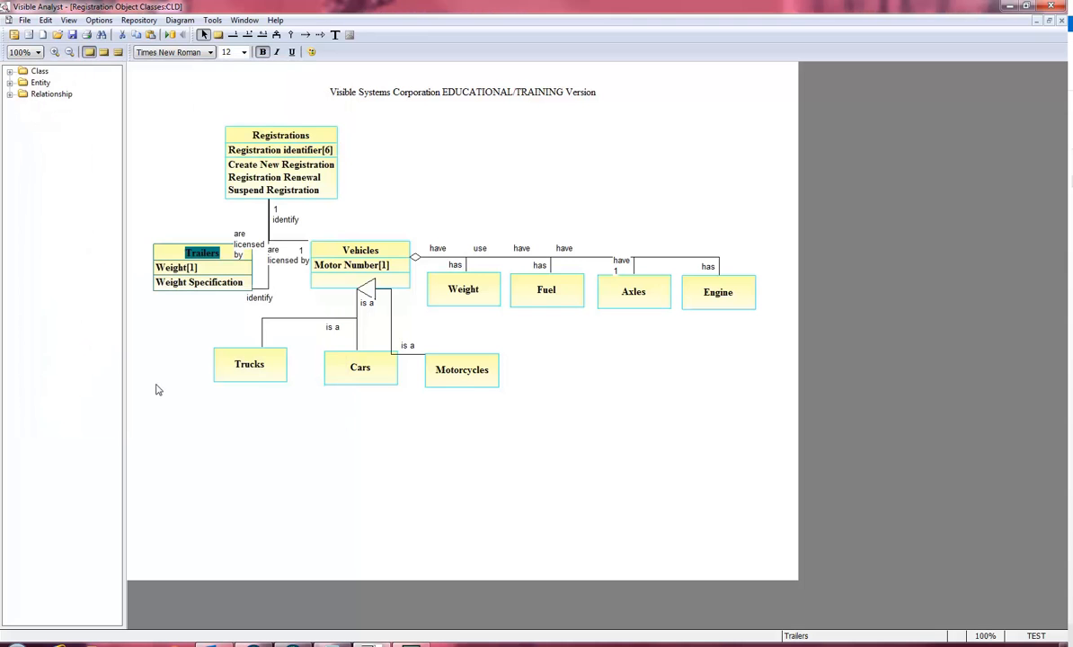
Add a method named Motor Number Specification to the Vehicles class.
{"action": "right_click", "coordinate": [370, 264]}
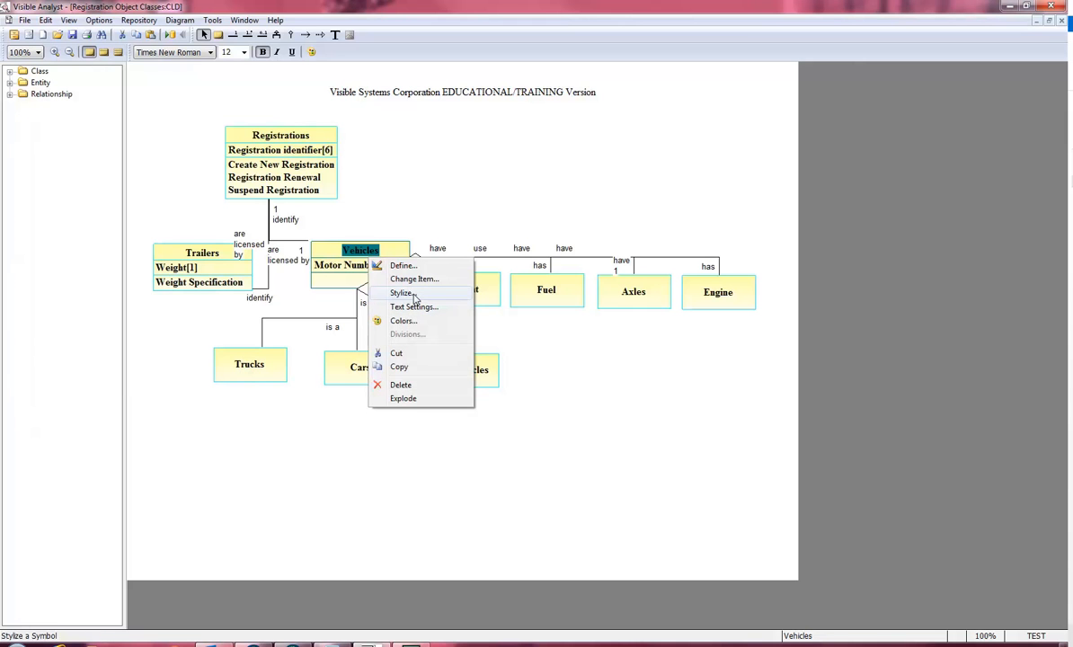
{"action": "left_click", "coordinate": [402, 266]}
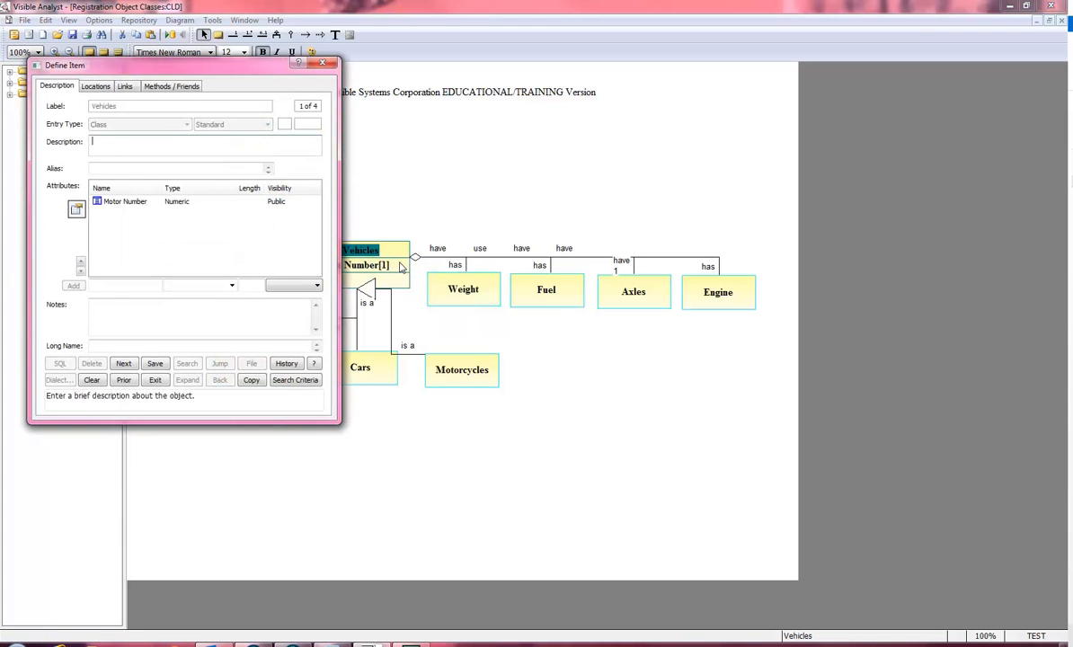
{"action": "left_click", "coordinate": [180, 86]}
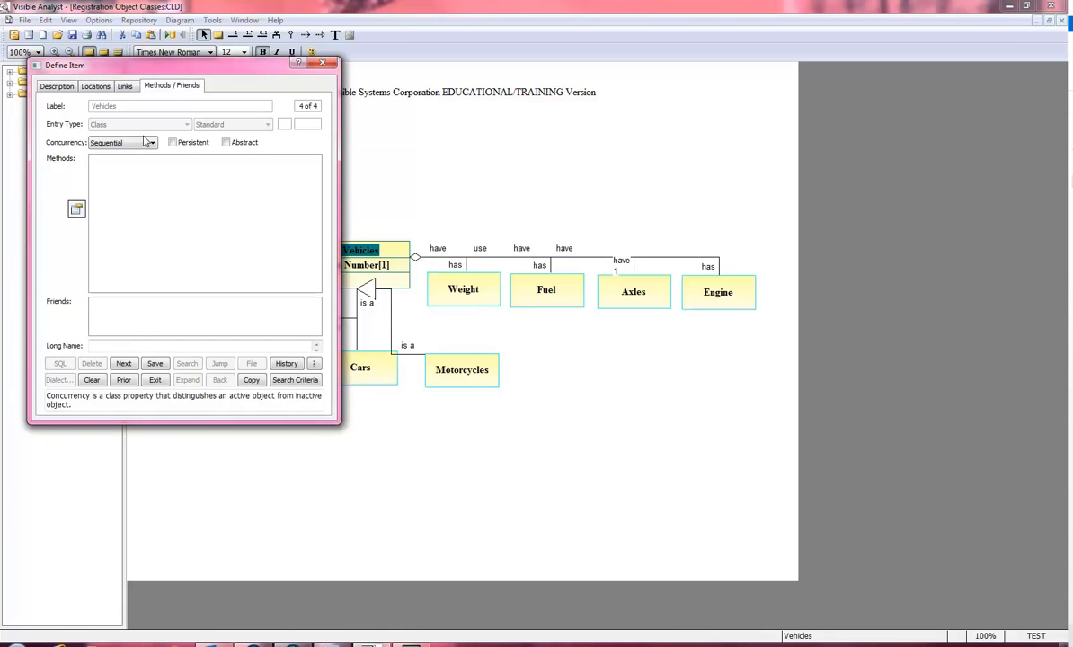
{"action": "left_click", "coordinate": [132, 208]}
{"action": "right_click", "coordinate": [131, 208]}
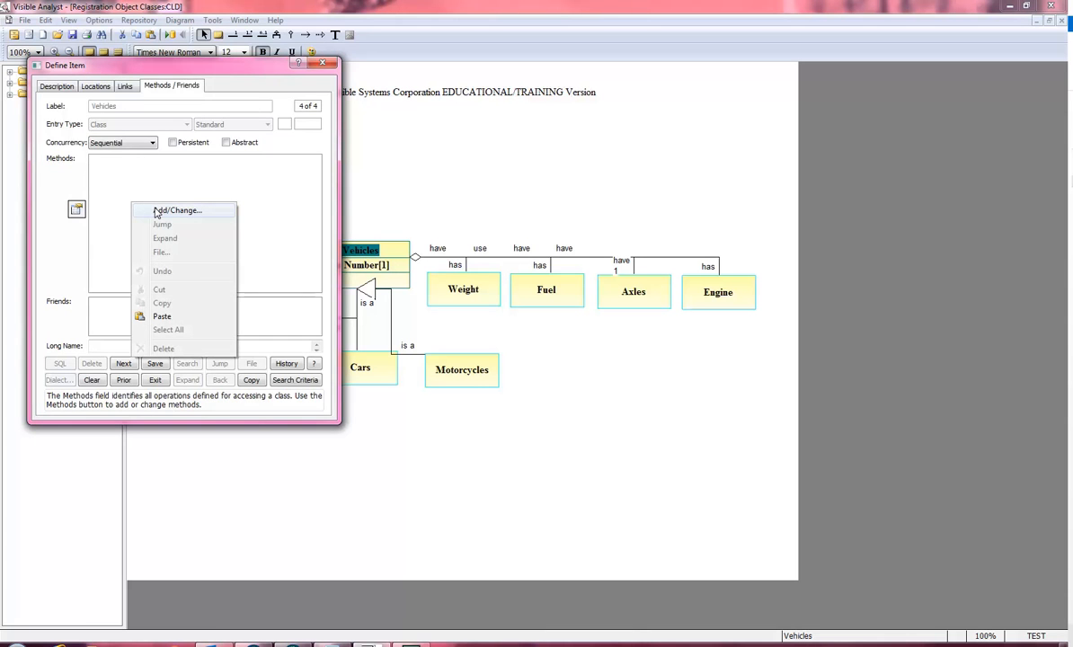
{"action": "left_click", "coordinate": [156, 212]}
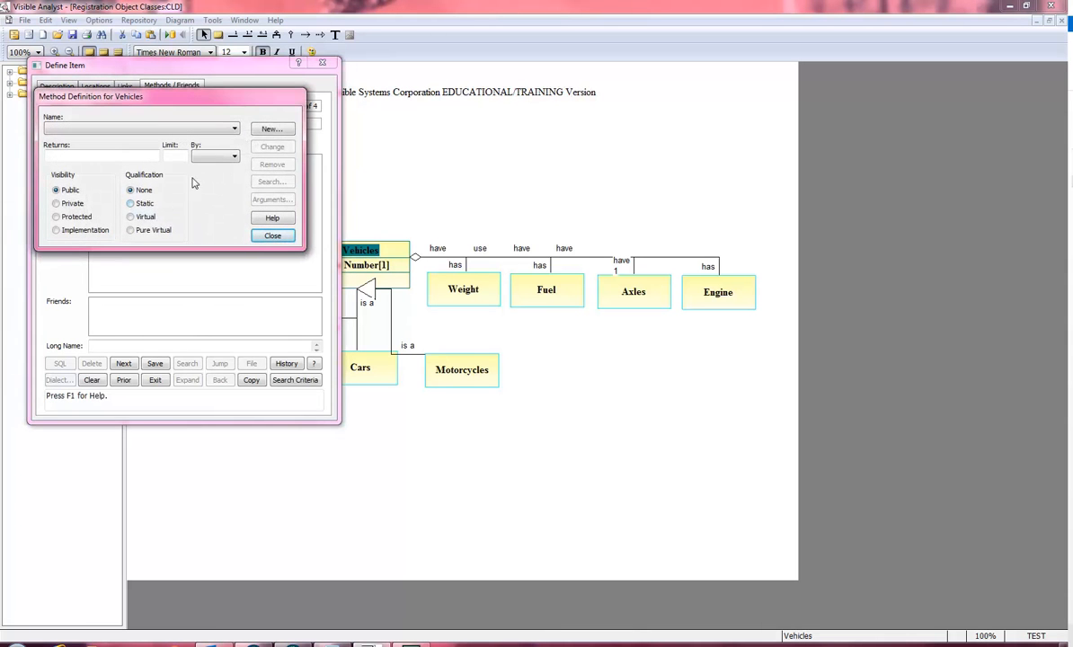
{"action": "left_click", "coordinate": [281, 128]}
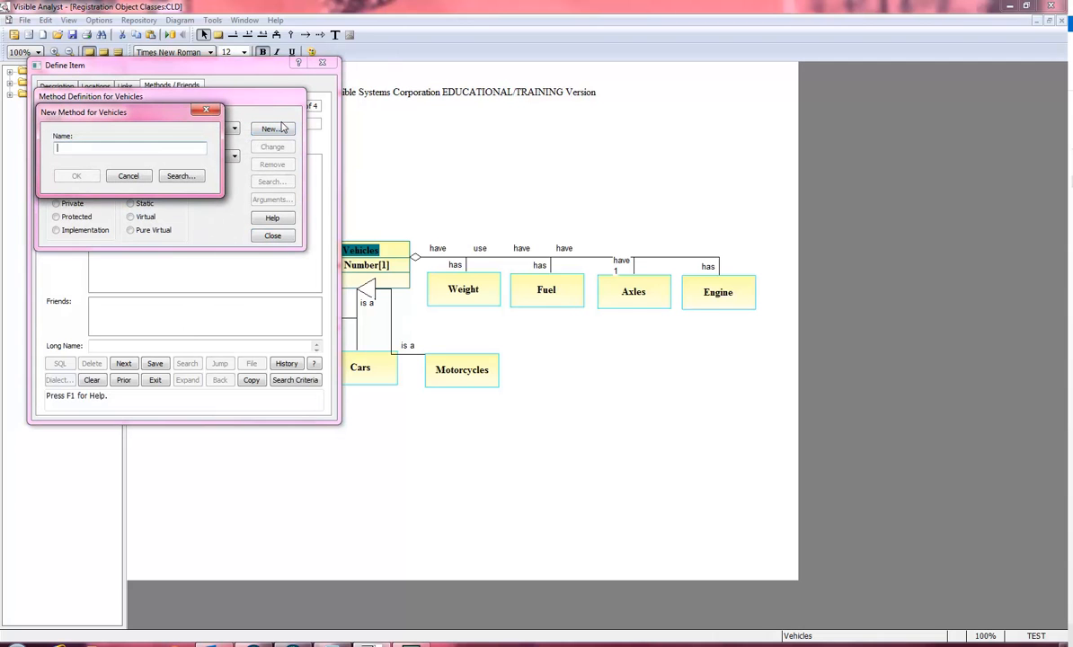
{"action": "type", "text": "Motor Numb"}
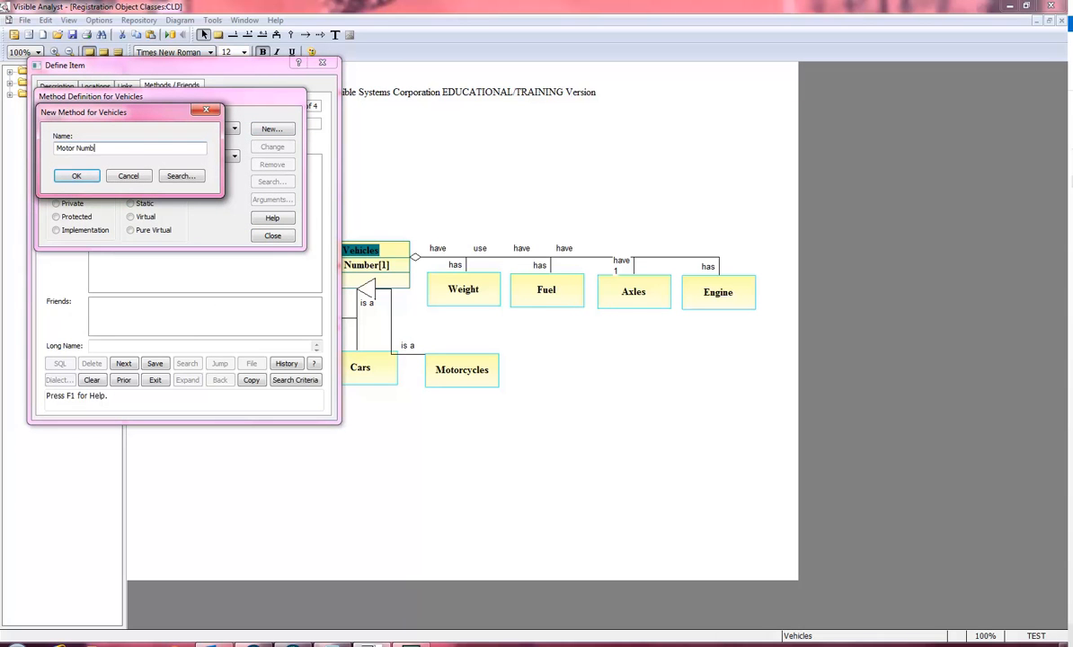
{"action": "type", "text": "er Specification"}
{"action": "key", "text": "Return"}
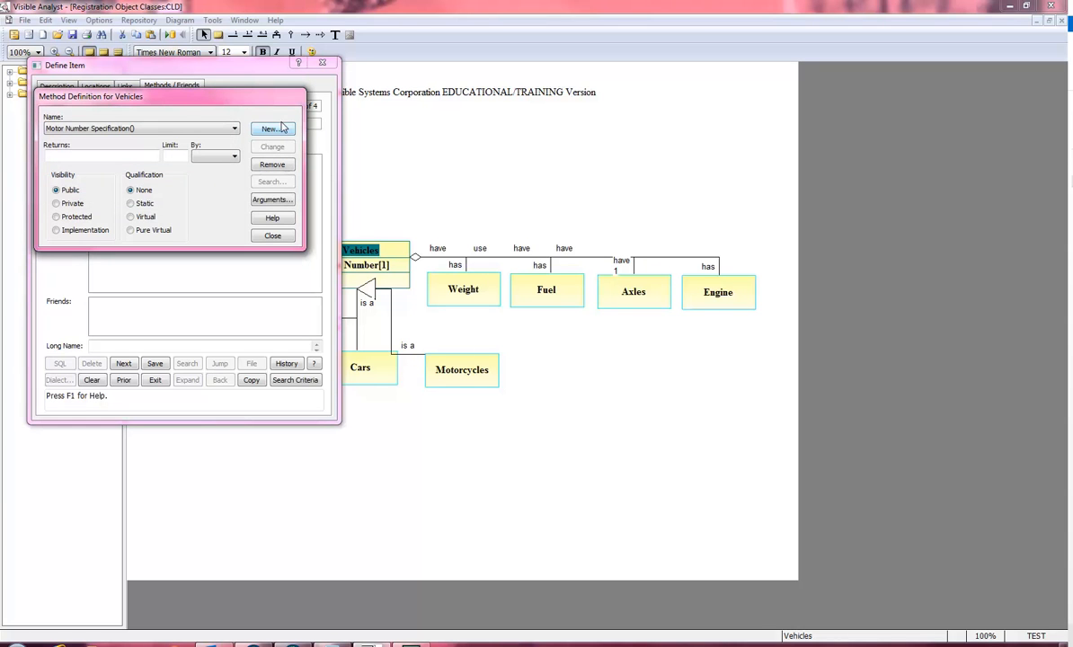
Set the Motor Number Specification method to return Data Element with limit 1 by Reference, and close the Vehicles definition.
{"action": "left_click", "coordinate": [97, 155]}
{"action": "type", "text": "Data Element"}
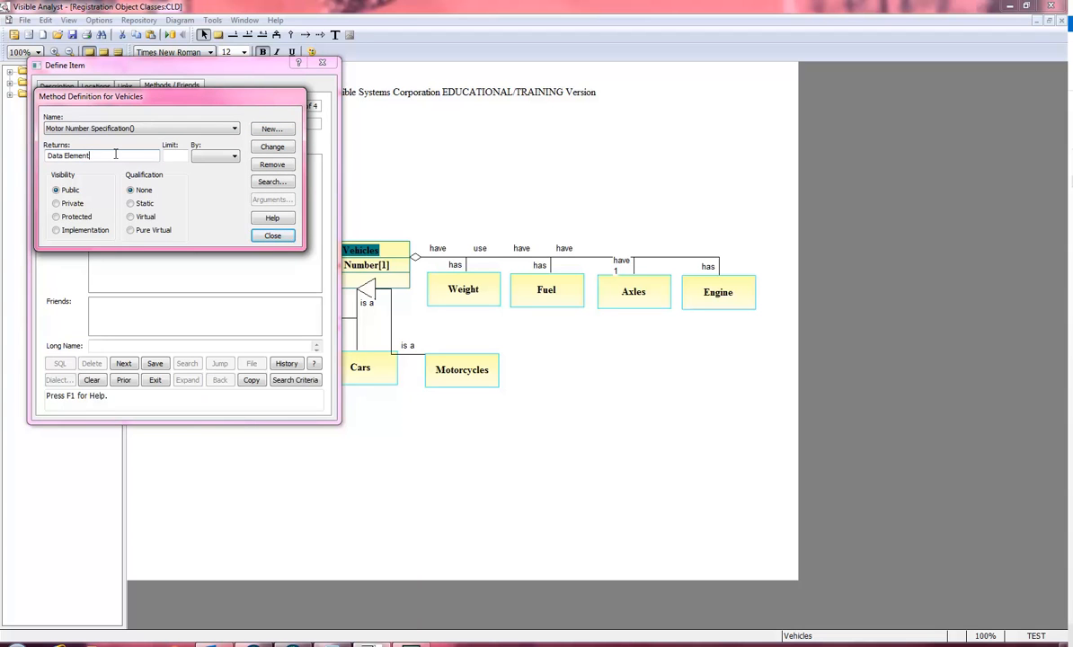
{"action": "key", "text": "Tab"}
{"action": "type", "text": "1"}
{"action": "key", "text": "Tab"}
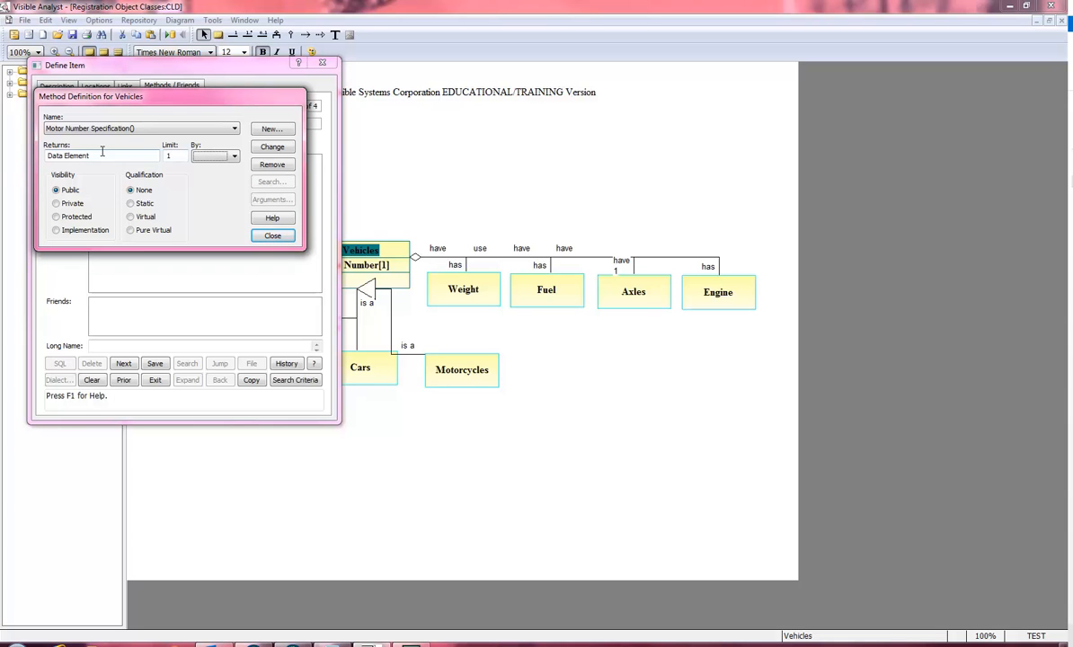
{"action": "left_click", "coordinate": [234, 157]}
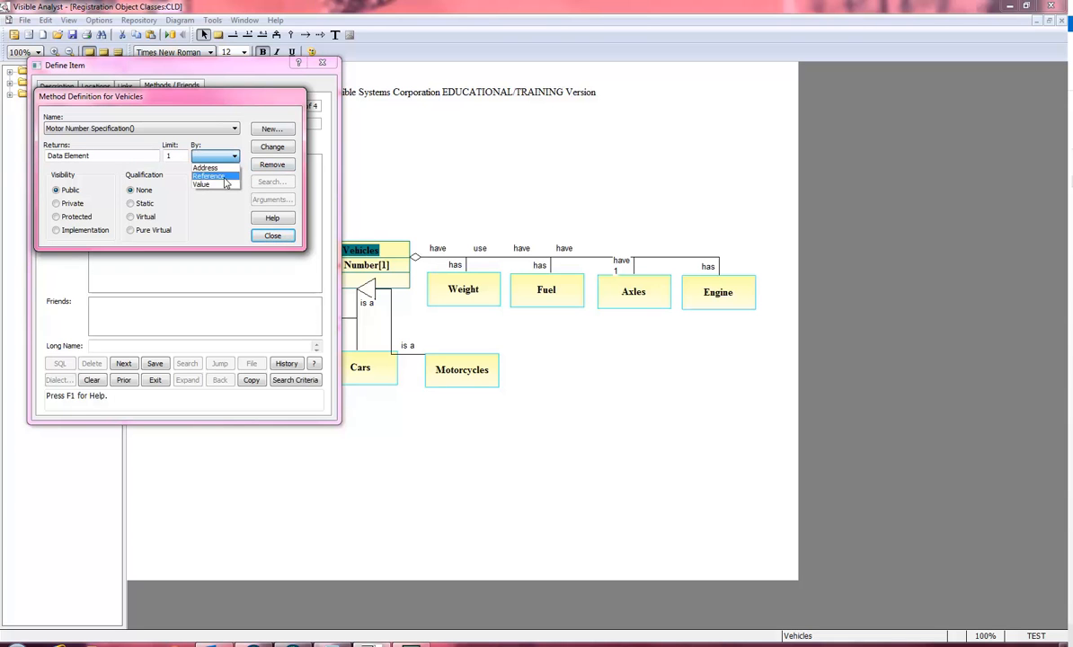
{"action": "left_click", "coordinate": [226, 179]}
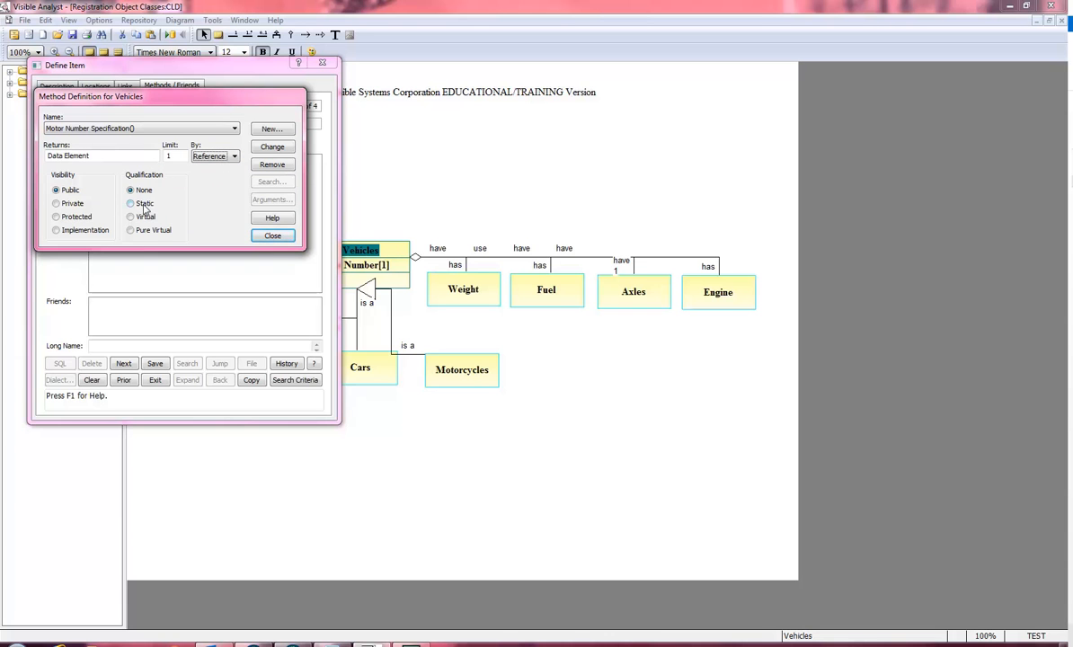
{"action": "left_click", "coordinate": [273, 235]}
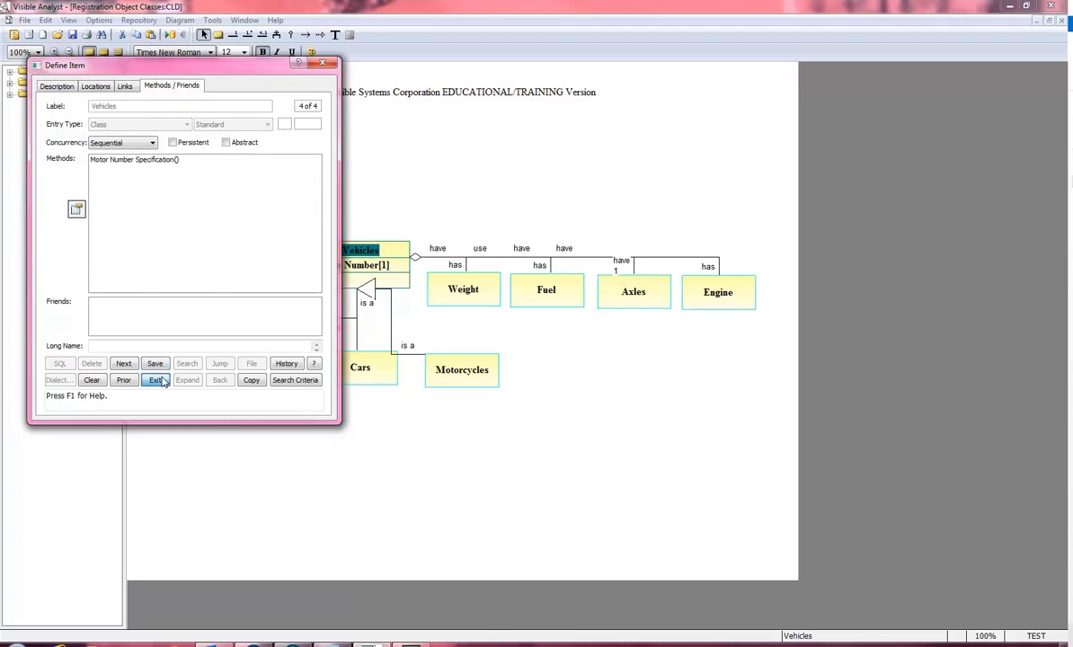
{"action": "left_click", "coordinate": [155, 379]}
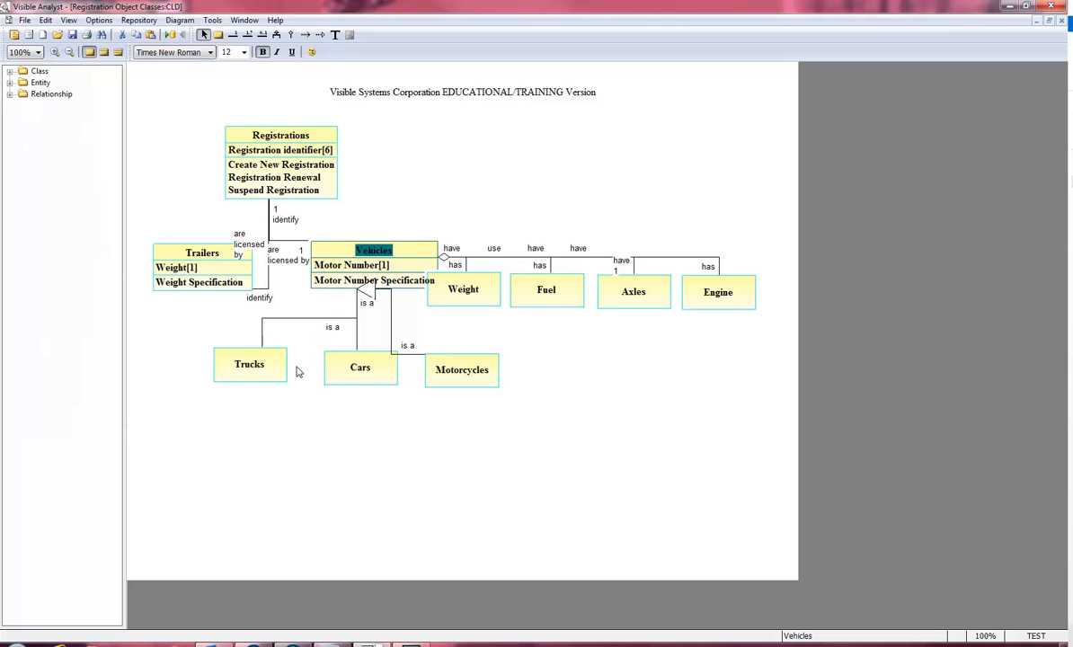
Analyze the current diagram with the Syntax Check option.
{"action": "left_click", "coordinate": [180, 20]}
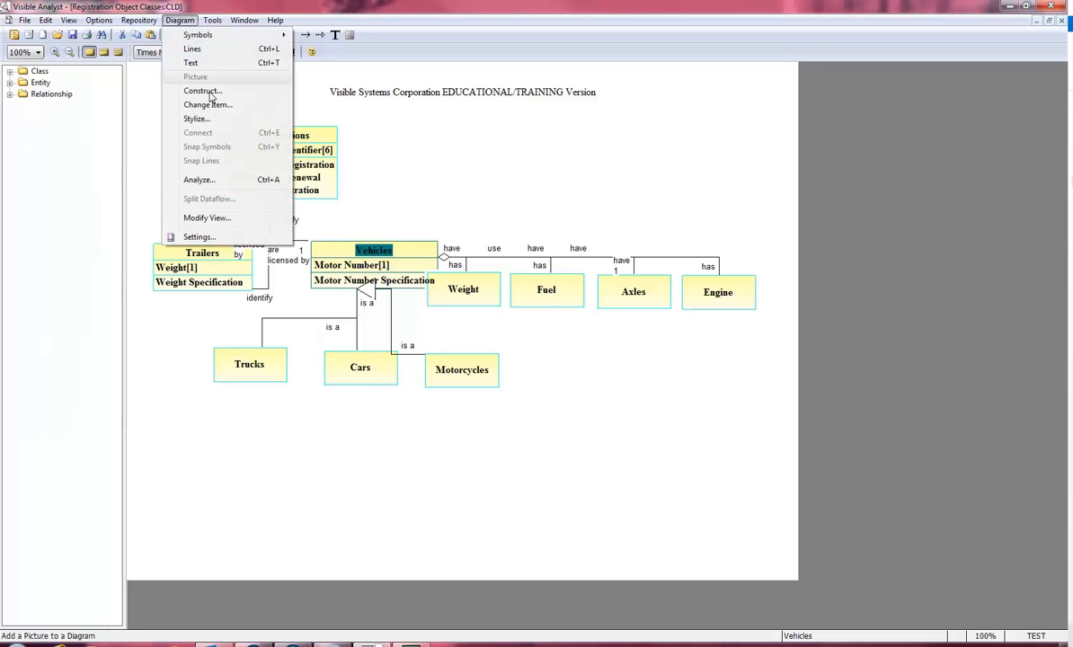
{"action": "left_click", "coordinate": [205, 180]}
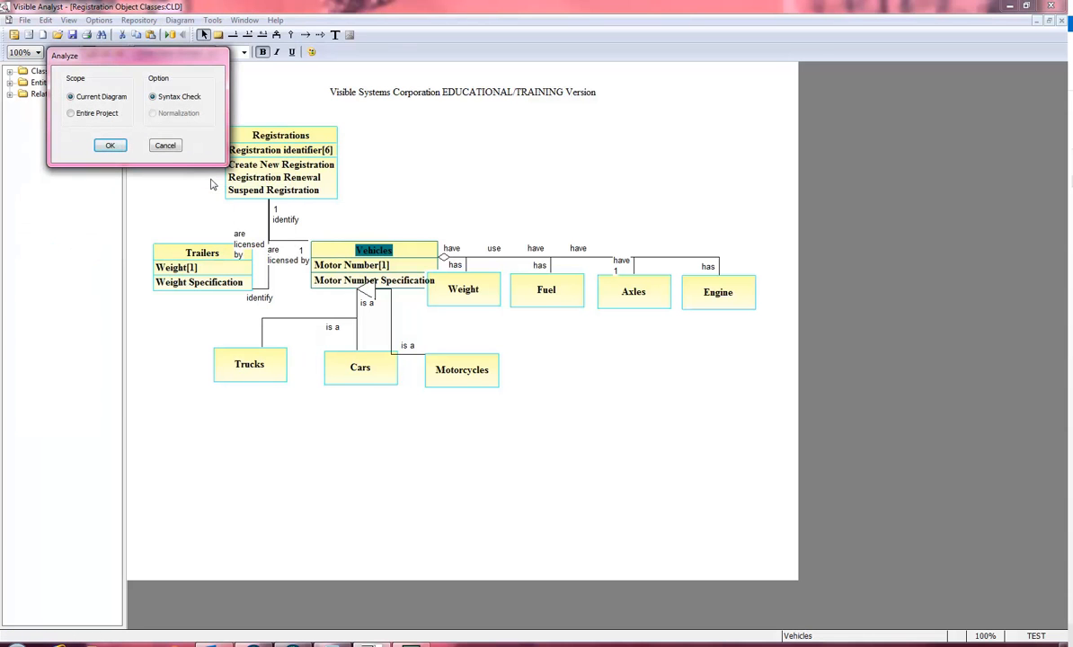
{"action": "left_click", "coordinate": [119, 149]}
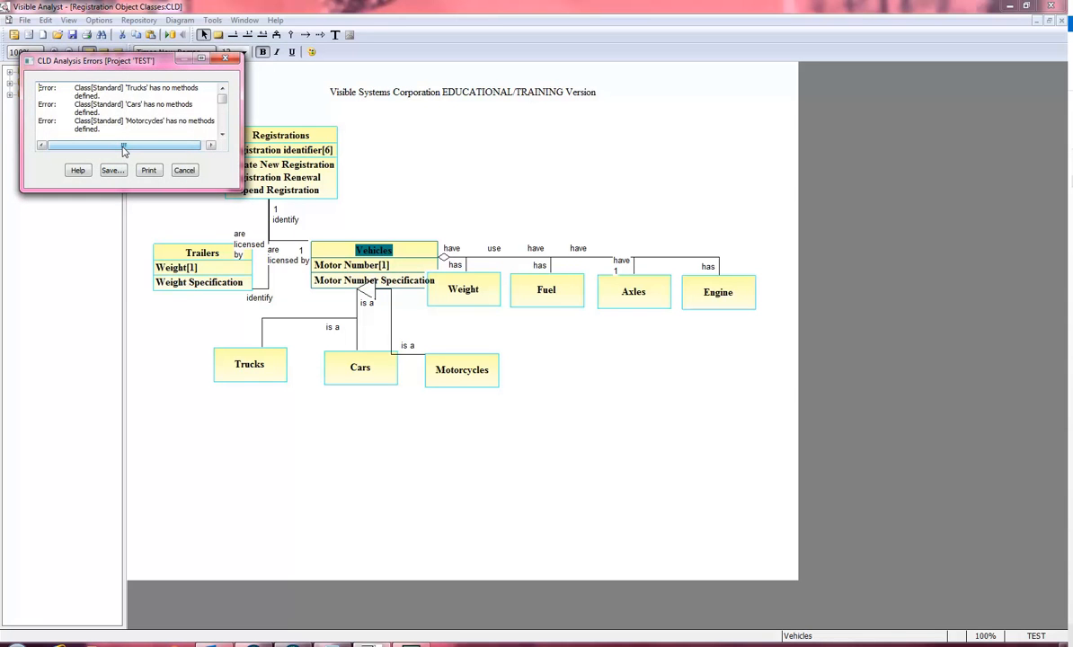
Read through the whole list of class diagram analysis errors and close the report.
{"action": "left_click", "coordinate": [222, 135]}
{"action": "left_click", "coordinate": [222, 135]}
{"action": "left_click", "coordinate": [222, 135]}
{"action": "left_click", "coordinate": [222, 135]}
{"action": "left_click", "coordinate": [222, 135]}
{"action": "left_click", "coordinate": [222, 135]}
{"action": "left_click", "coordinate": [222, 135]}
{"action": "left_click", "coordinate": [222, 135]}
{"action": "left_click", "coordinate": [222, 135]}
{"action": "left_click", "coordinate": [222, 135]}
{"action": "left_click_drag", "start_coordinate": [223, 124], "coordinate": [226, 69]}
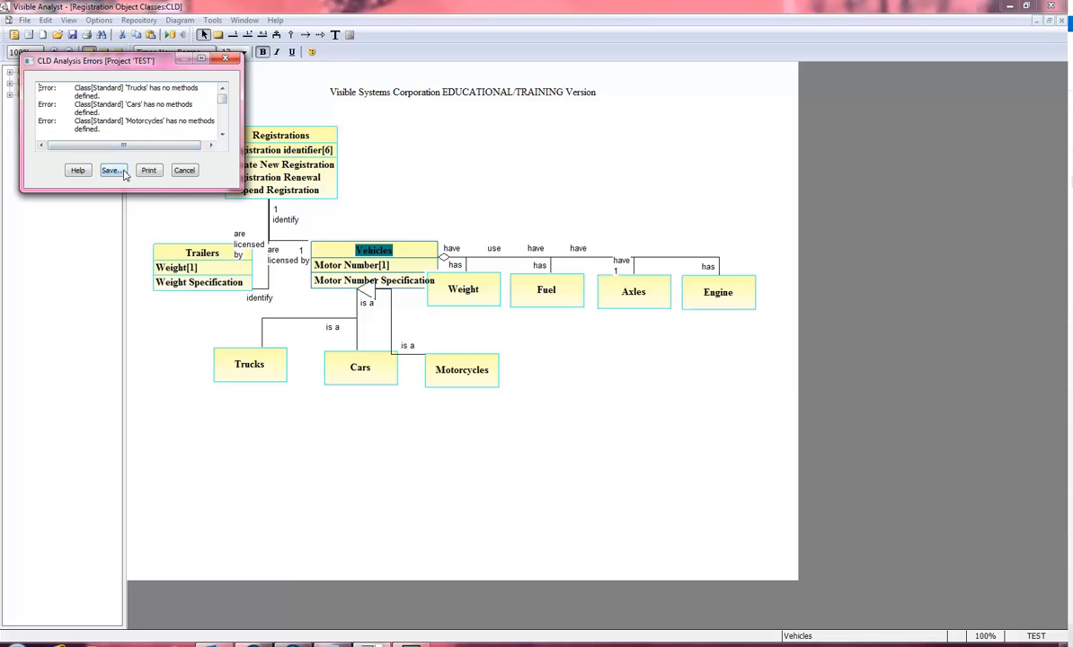
{"action": "left_click", "coordinate": [224, 59]}
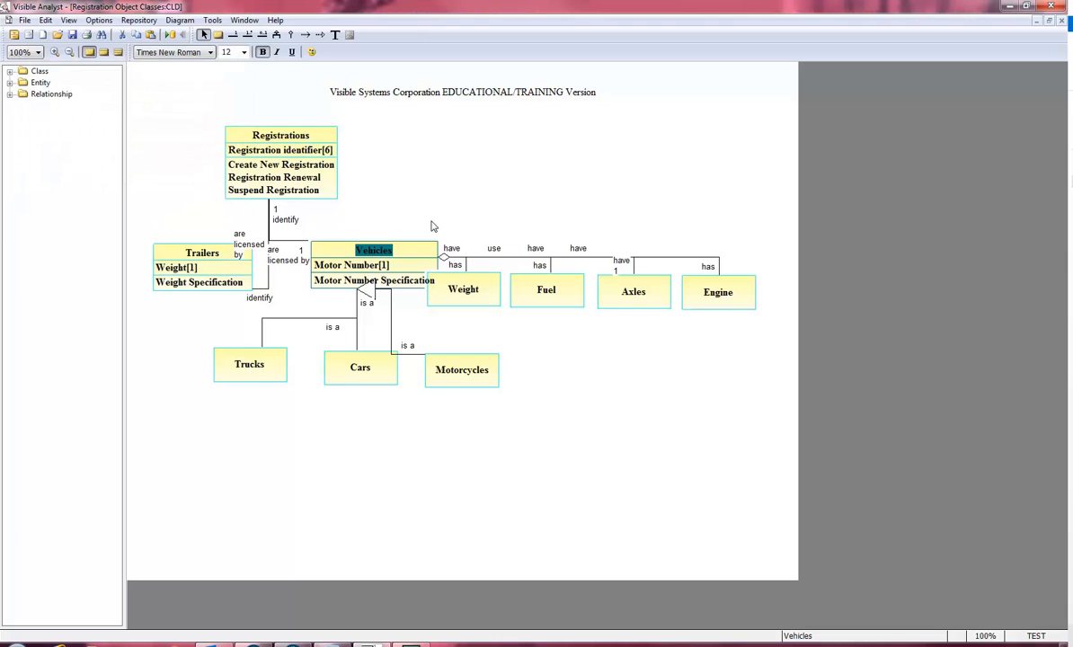